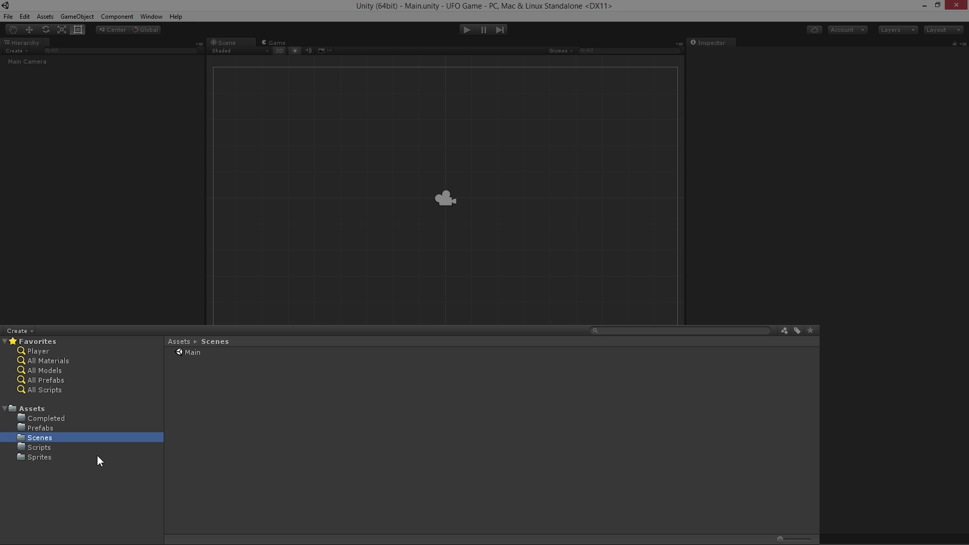
- Select the Background asset in the Sprites folder to show its sprite import settings
{"action": "left_click", "coordinate": [98, 458]}
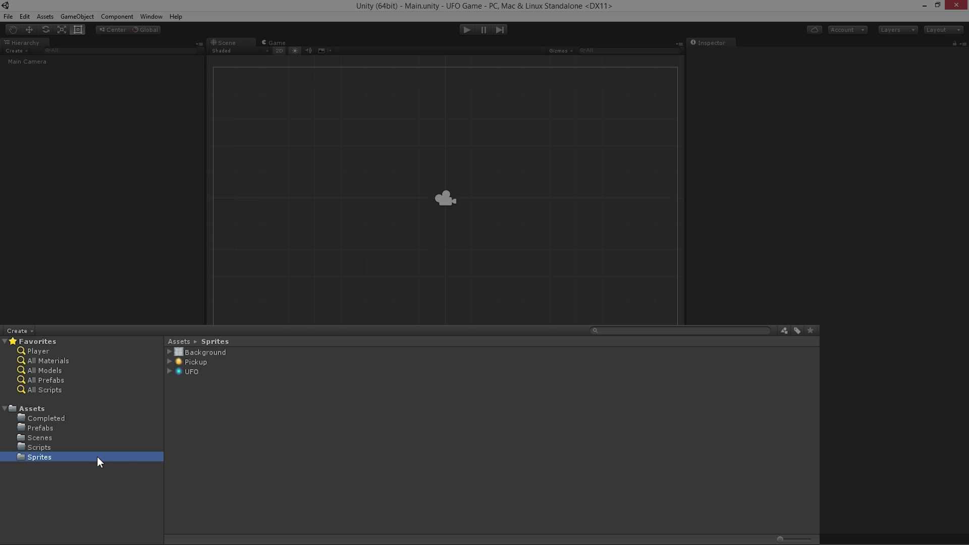
{"action": "left_click", "coordinate": [263, 354]}
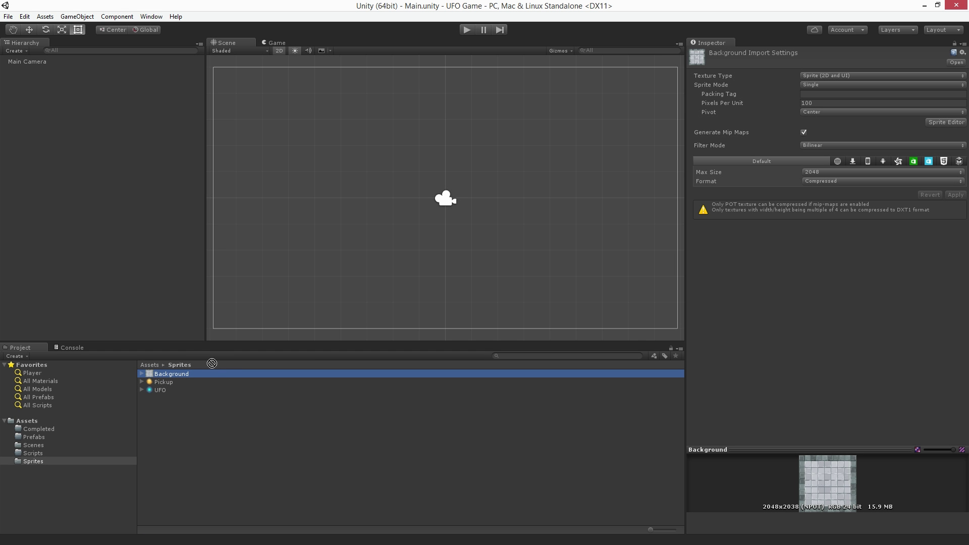
{"action": "left_click", "coordinate": [190, 326]}
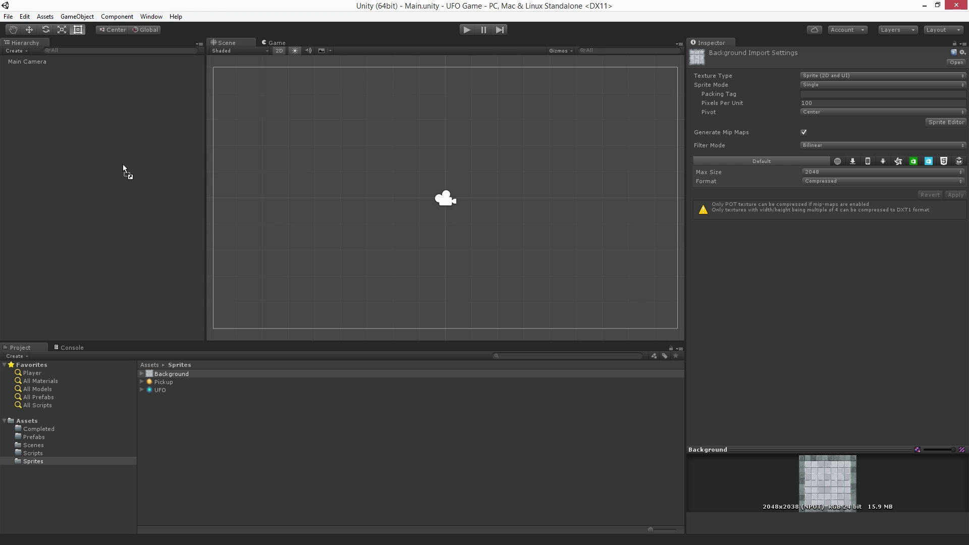
- Drag the Background sprite into the Hierarchy, creating a tiled floor object at 0,0,0
{"action": "left_click_drag", "start_coordinate": [123, 166], "coordinate": [123, 164]}
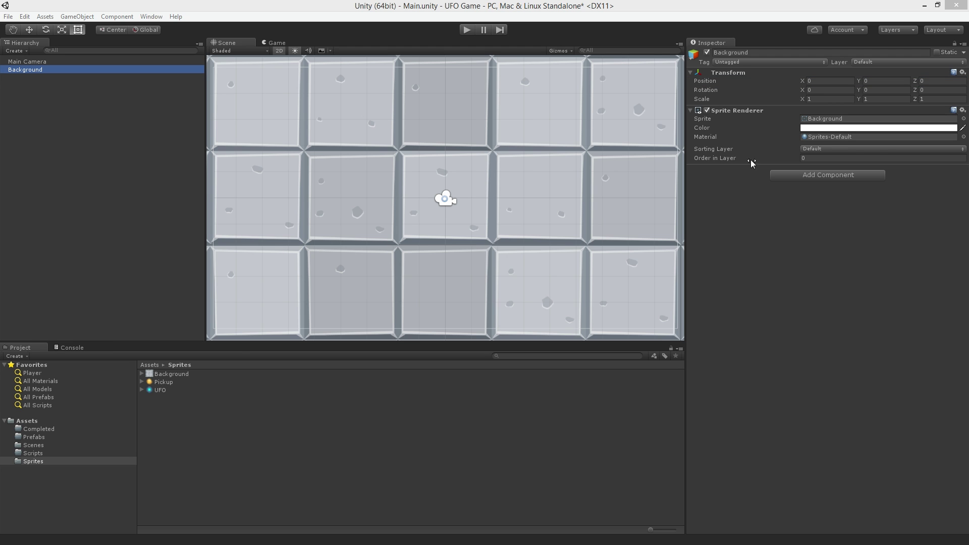
{"action": "left_click", "coordinate": [962, 72]}
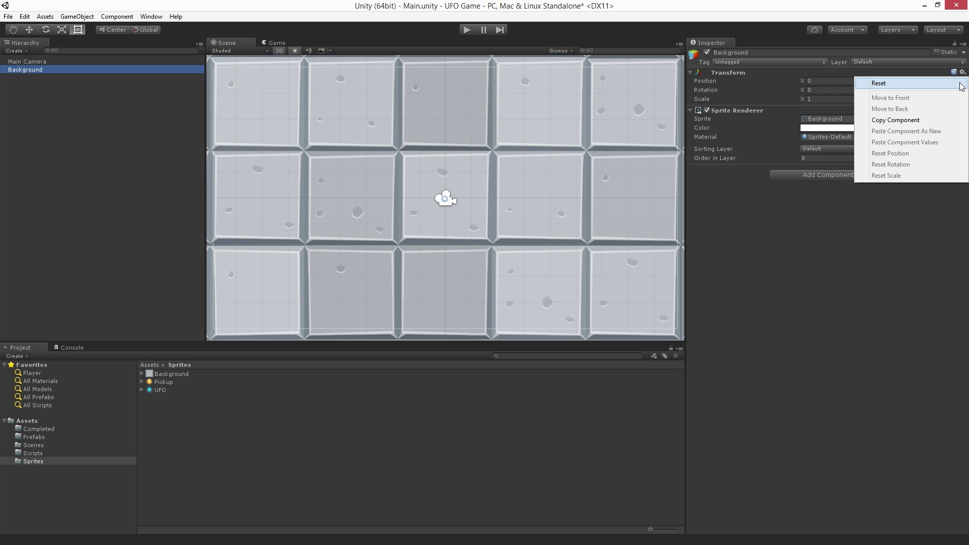
- Reset the Background object's Transform from the gear menu, framing the whole board at the origin
{"action": "left_click", "coordinate": [960, 85]}
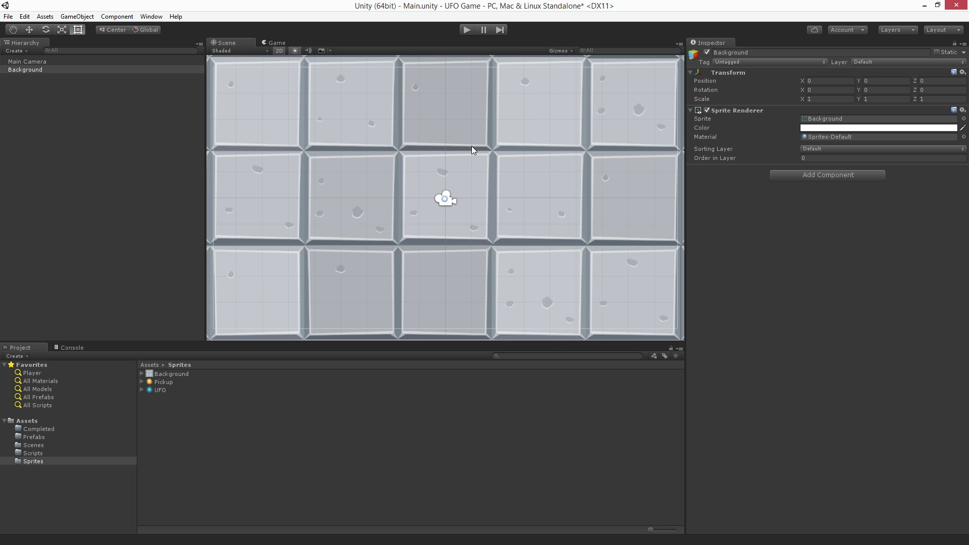
{"action": "scroll", "coordinate": [472, 147], "scroll_direction": "down", "scroll_amount": 5}
{"action": "scroll", "coordinate": [471, 147], "scroll_direction": "down", "scroll_amount": 1}
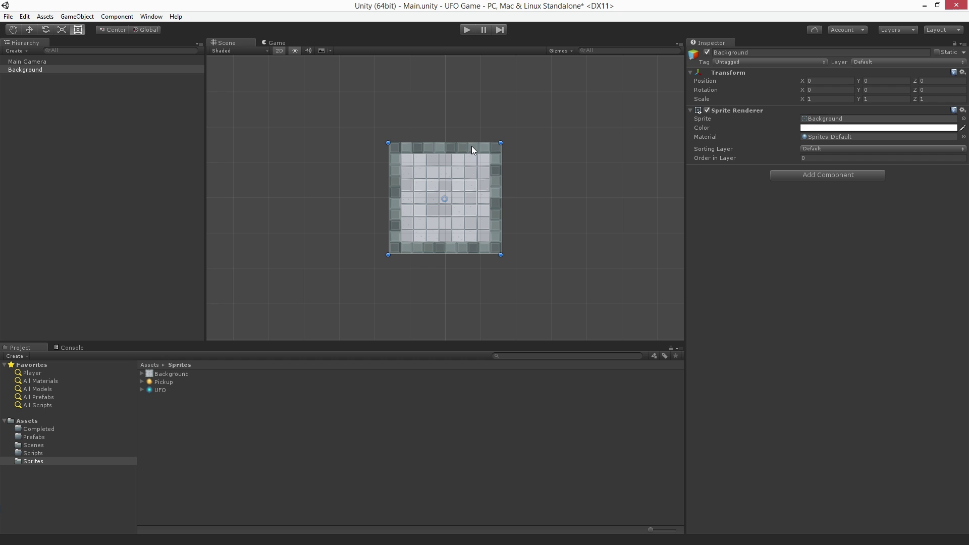
- Frame the Background board with Edit > Frame Selected and toggle the Scene view's Gizmos dropdown
{"action": "left_click", "coordinate": [25, 16]}
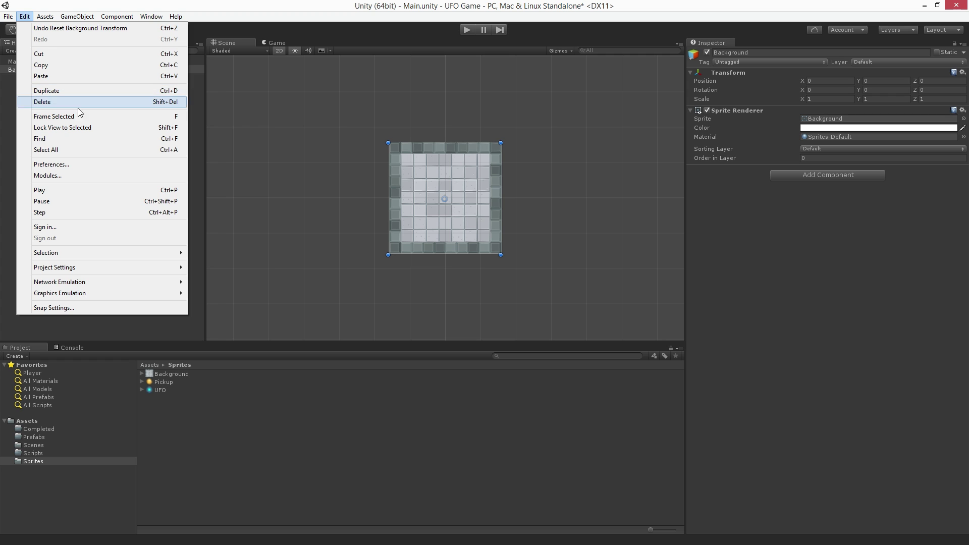
{"action": "left_click", "coordinate": [123, 120]}
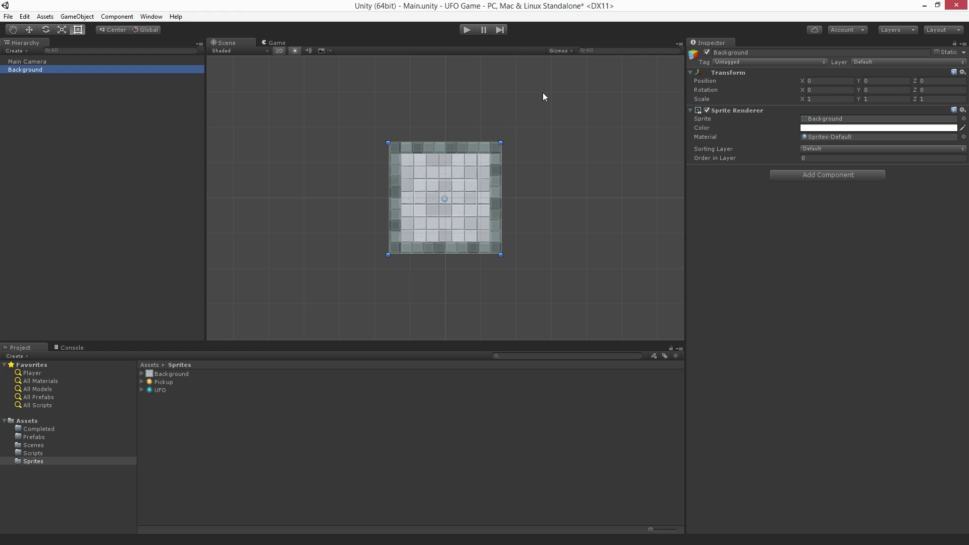
{"action": "left_click", "coordinate": [572, 48]}
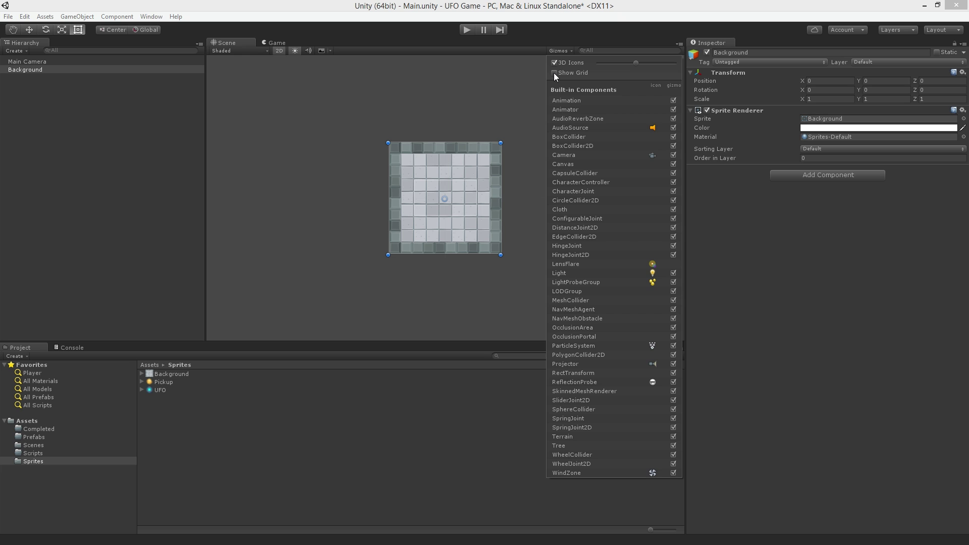
{"action": "left_click", "coordinate": [573, 49]}
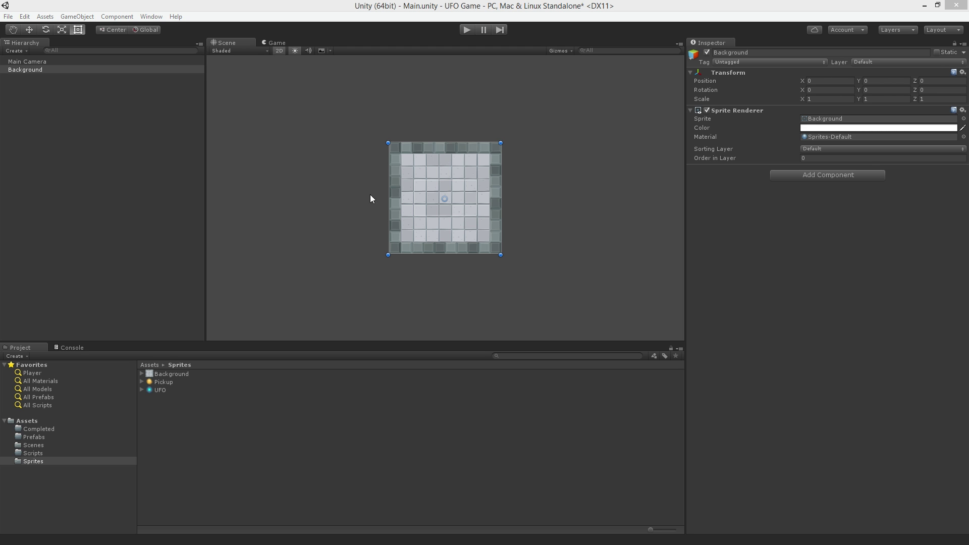
- Add the UFO sprite to the Hierarchy and rename the new object Player
{"action": "left_click_drag", "start_coordinate": [171, 389], "coordinate": [135, 311]}
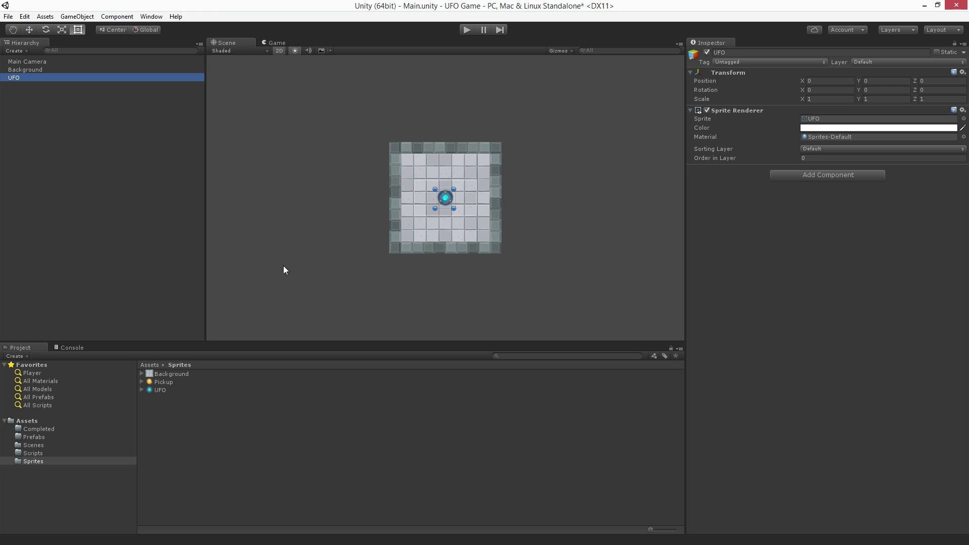
{"action": "left_click", "coordinate": [755, 50]}
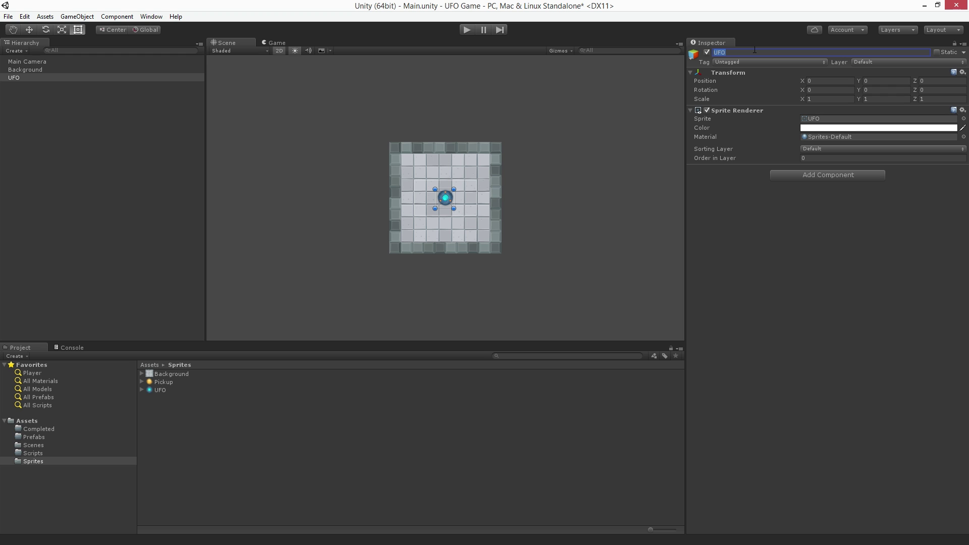
{"action": "type", "text": "Pla"}
{"action": "type", "text": "yer"}
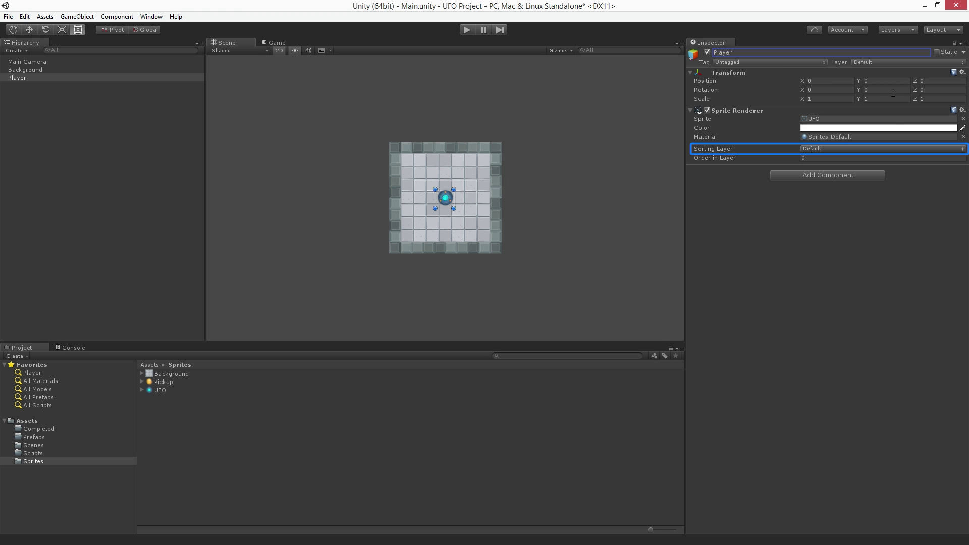
- Open Tags & Layers through the Sorting Layer dropdown's Add Sorting Layer option
{"action": "left_click", "coordinate": [937, 151]}
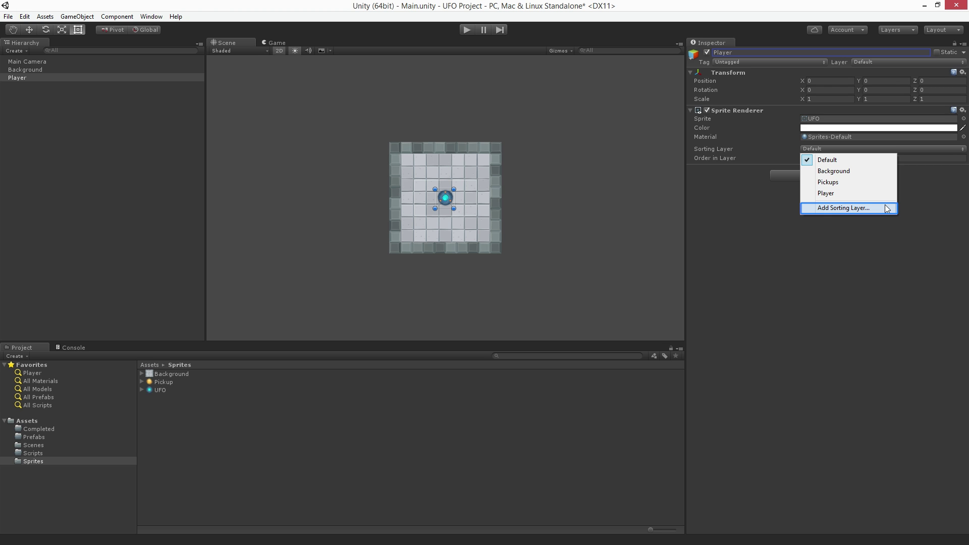
{"action": "left_click", "coordinate": [888, 208]}
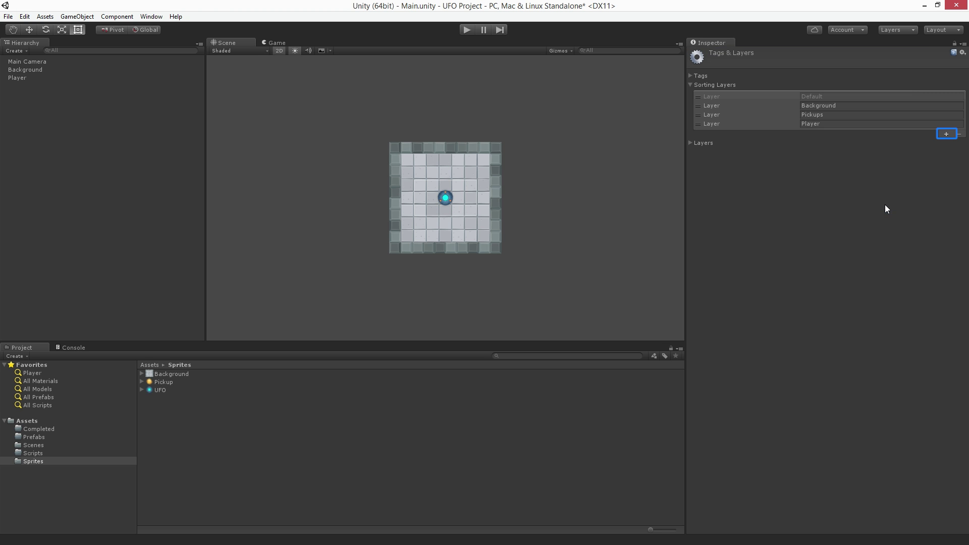
- Add, reorder and delete a spare sorting layer, keeping Background, Pickups and Player, then select Background
{"action": "left_click", "coordinate": [946, 134]}
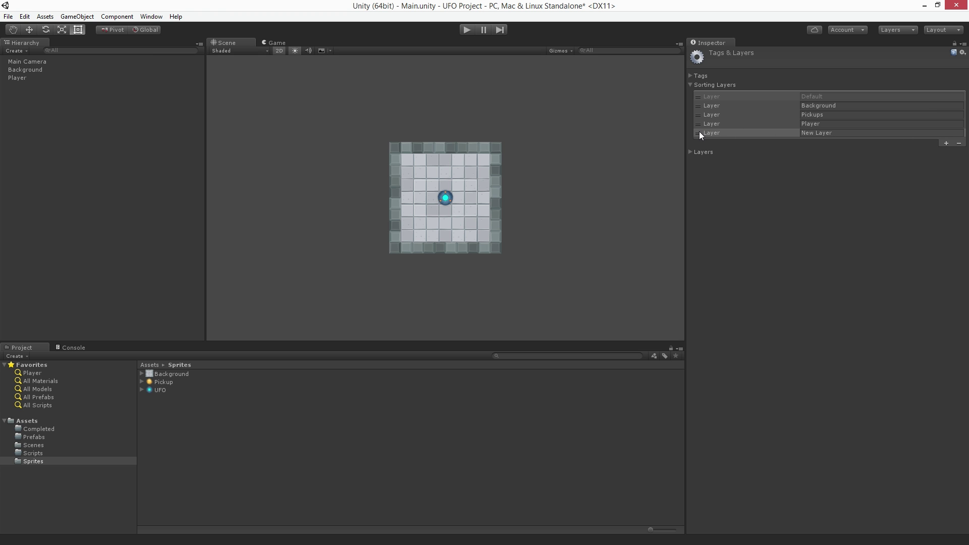
{"action": "left_click_drag", "start_coordinate": [699, 133], "coordinate": [698, 123]}
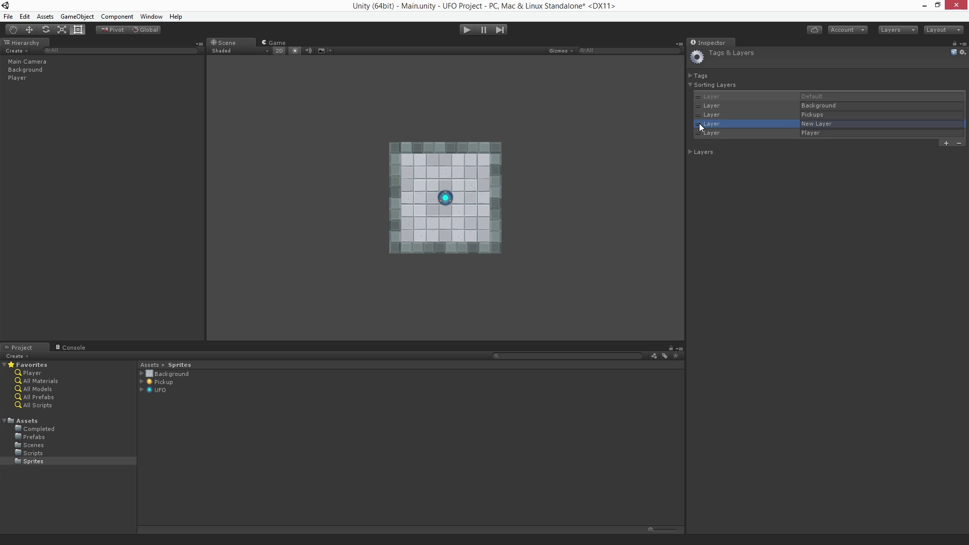
{"action": "left_click_drag", "start_coordinate": [699, 124], "coordinate": [703, 135]}
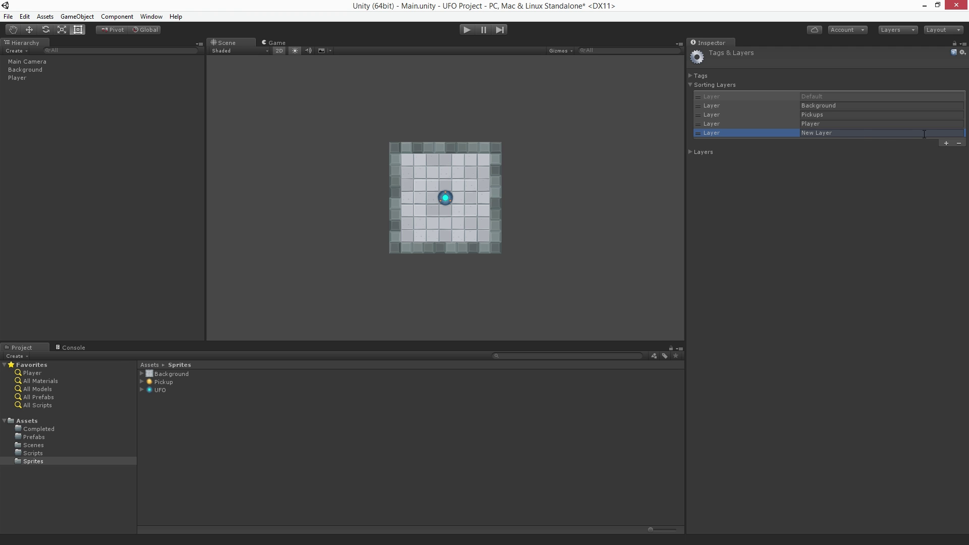
{"action": "left_click", "coordinate": [958, 142]}
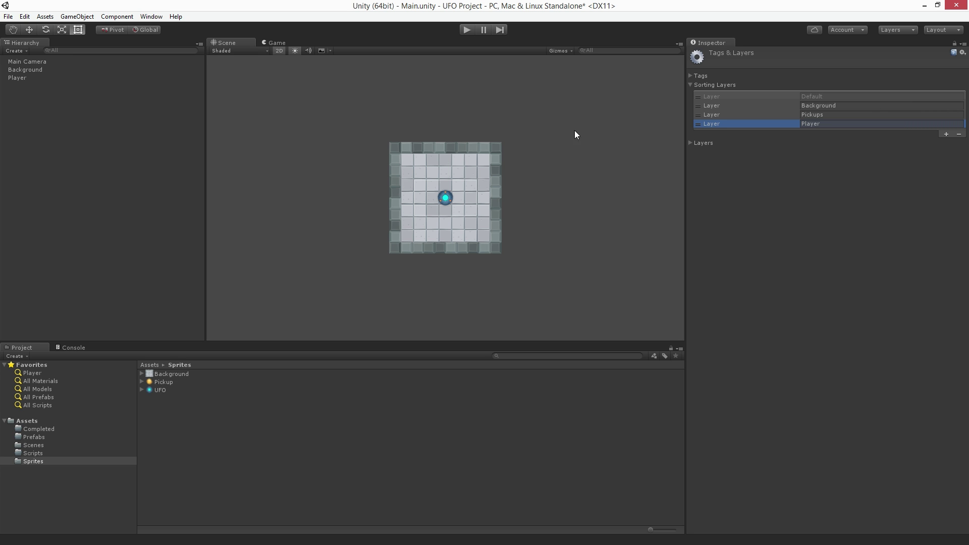
{"action": "left_click", "coordinate": [114, 71]}
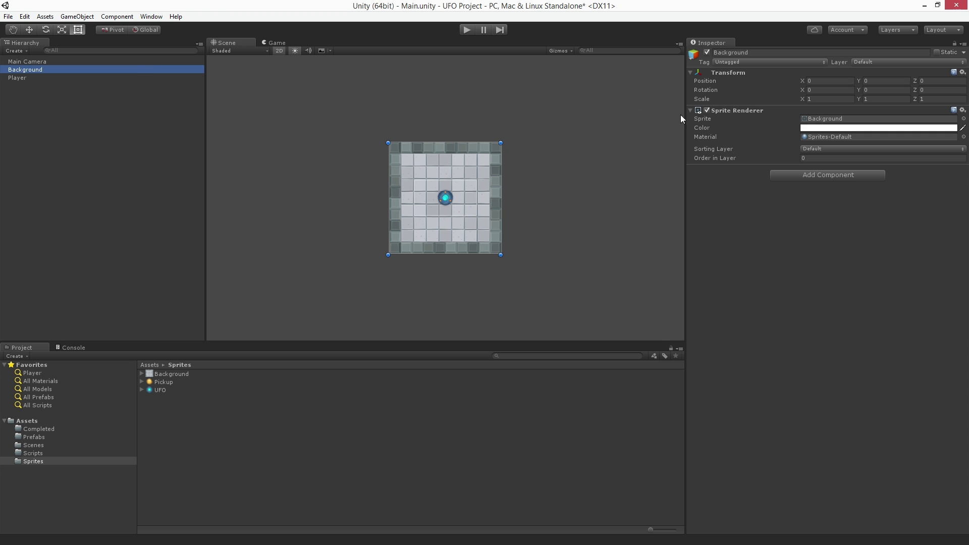
- Assign the board to the Background sorting layer and the UFO to the Player sorting layer
{"action": "left_click", "coordinate": [840, 147]}
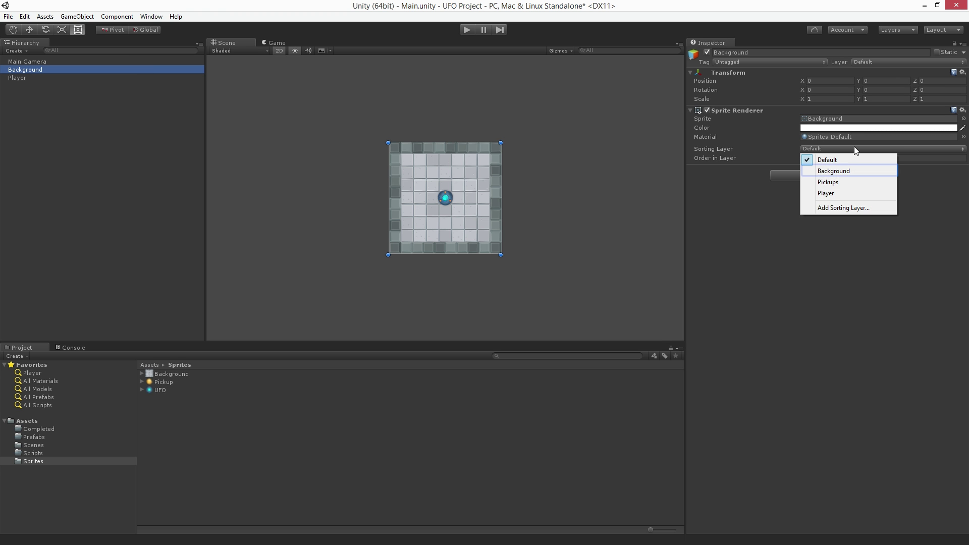
{"action": "left_click", "coordinate": [894, 174]}
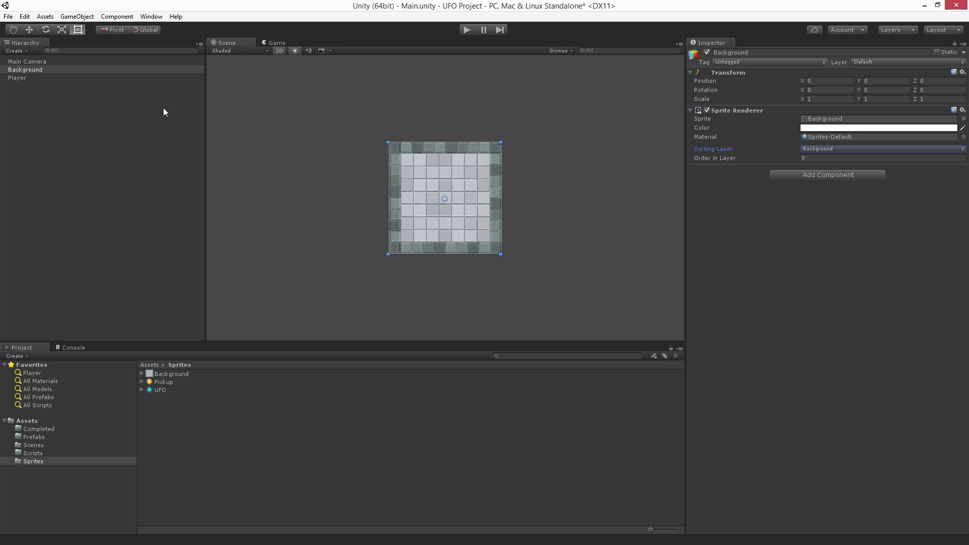
{"action": "left_click", "coordinate": [139, 79]}
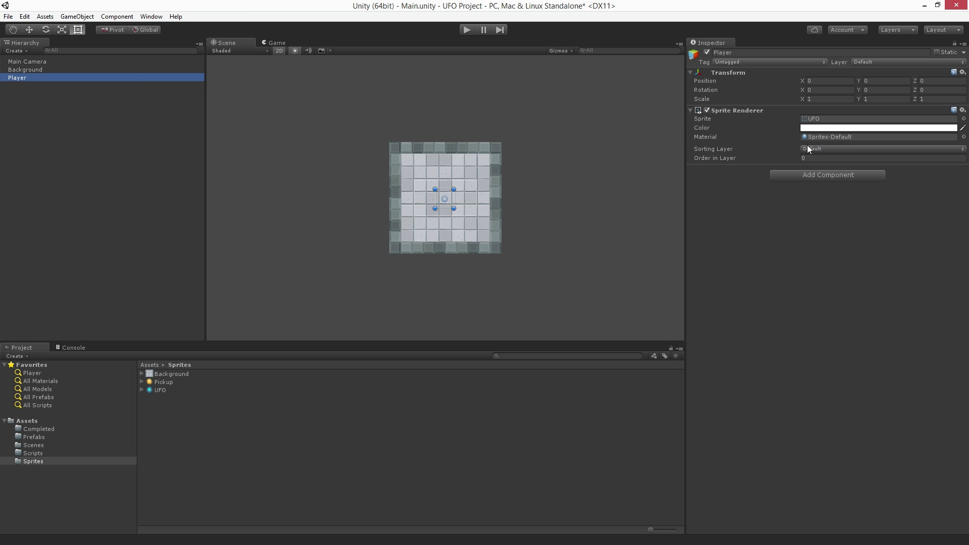
{"action": "left_click", "coordinate": [892, 148]}
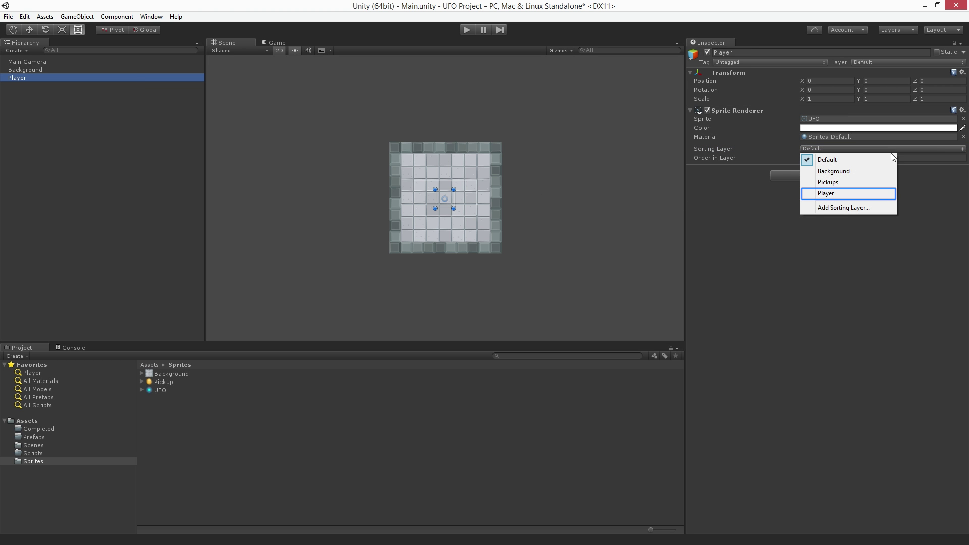
{"action": "left_click", "coordinate": [880, 196]}
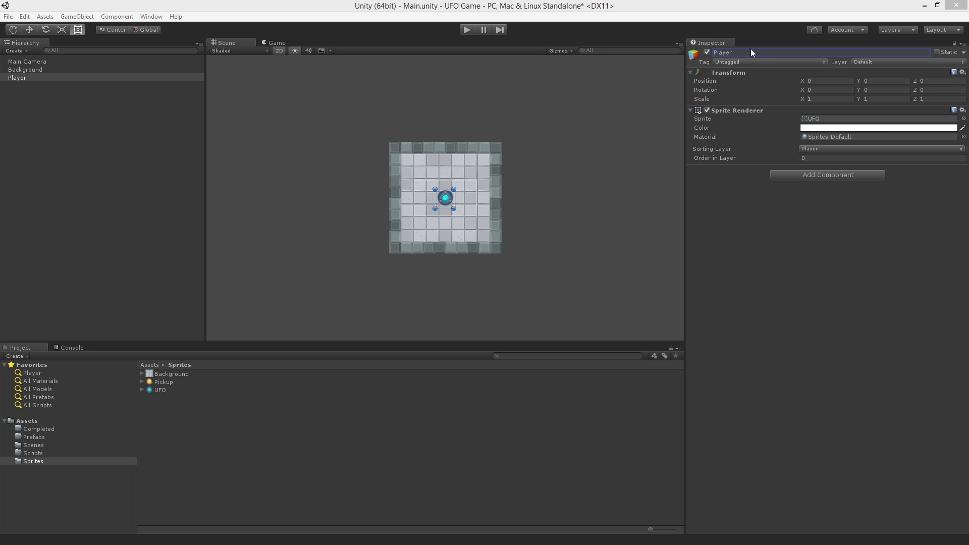
- Drag the Player's scale handles, flipping and stretching the UFO to about −7.09 by 4.46
{"action": "left_click", "coordinate": [65, 33]}
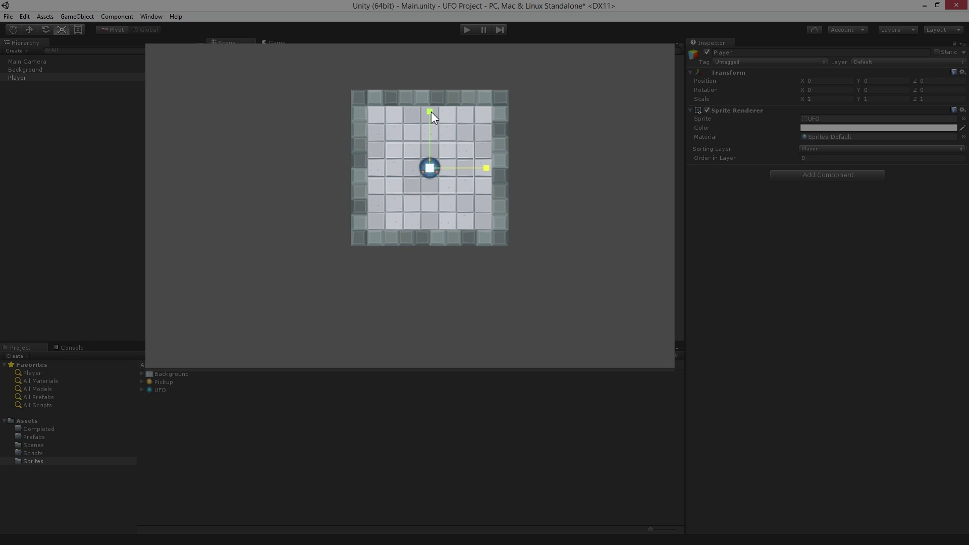
{"action": "left_click_drag", "start_coordinate": [431, 112], "coordinate": [517, 330]}
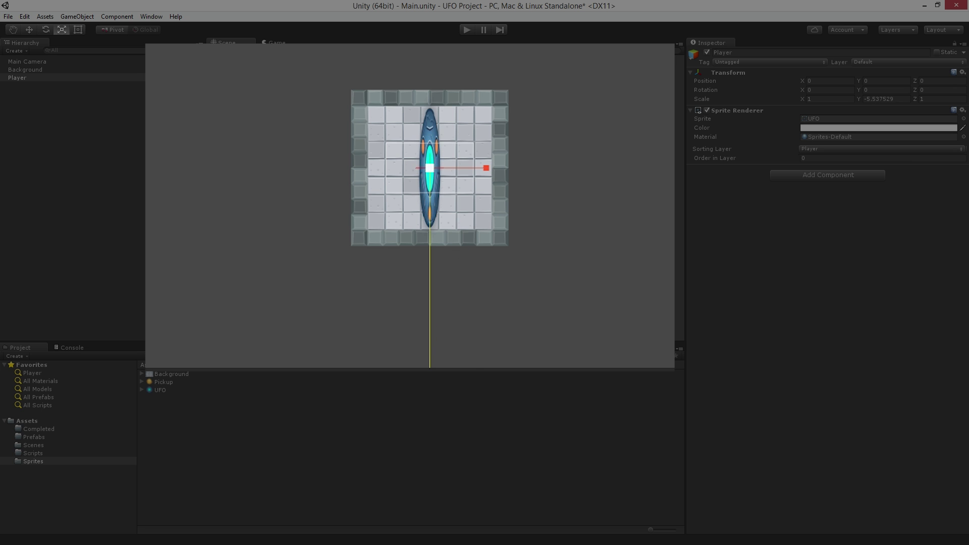
{"action": "left_click_drag", "start_coordinate": [518, 331], "coordinate": [503, 112]}
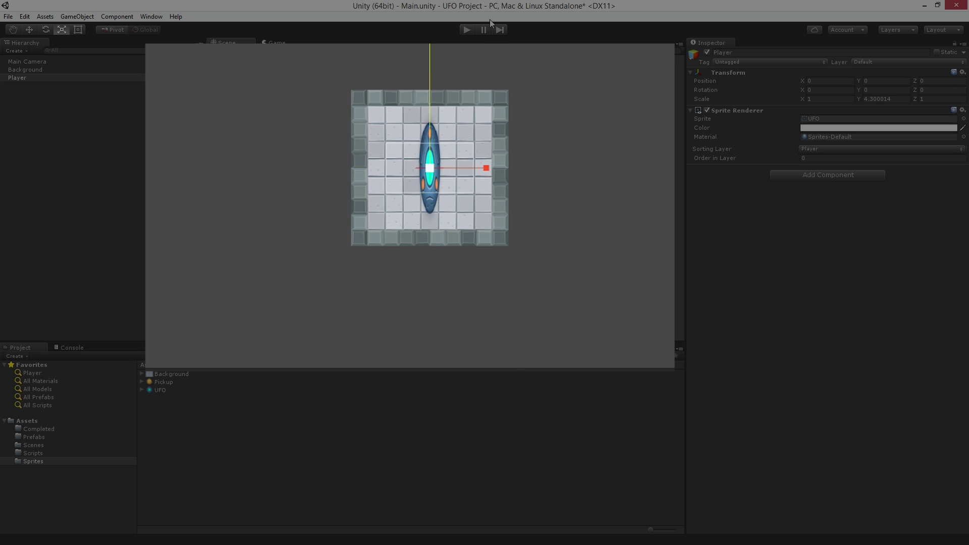
{"action": "mouse_move", "coordinate": [487, 168]}
{"action": "left_mouse_down"}
{"action": "mouse_move", "coordinate": [313, 245]}
{"action": "mouse_move", "coordinate": [148, 243]}
{"action": "left_mouse_up"}
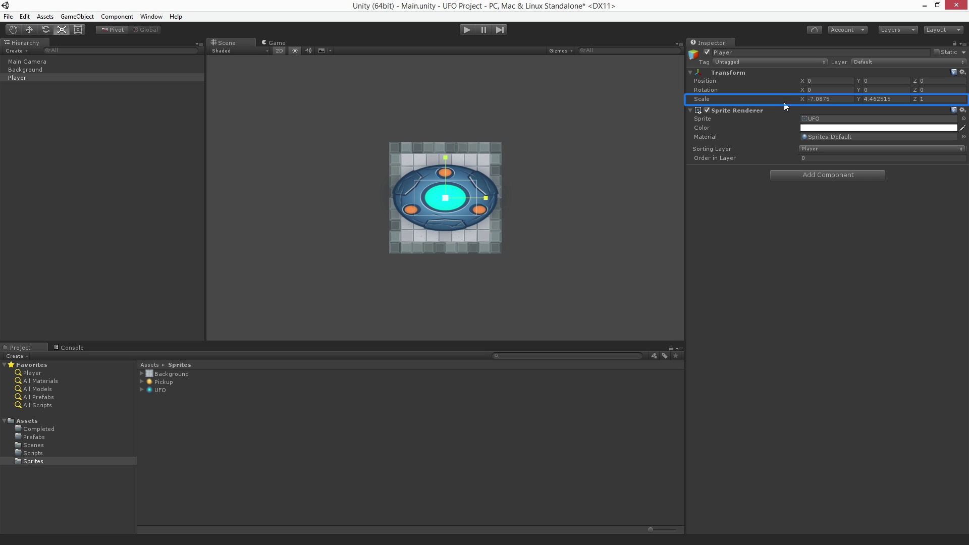
- Scrub the Player's Scale fields, then enter 0.75 for Scale X and Scale Y
{"action": "mouse_move", "coordinate": [803, 100]}
{"action": "left_mouse_down"}
{"action": "mouse_move", "coordinate": [799, 56]}
{"action": "mouse_move", "coordinate": [770, 21]}
{"action": "mouse_move", "coordinate": [835, 48]}
{"action": "left_mouse_up"}
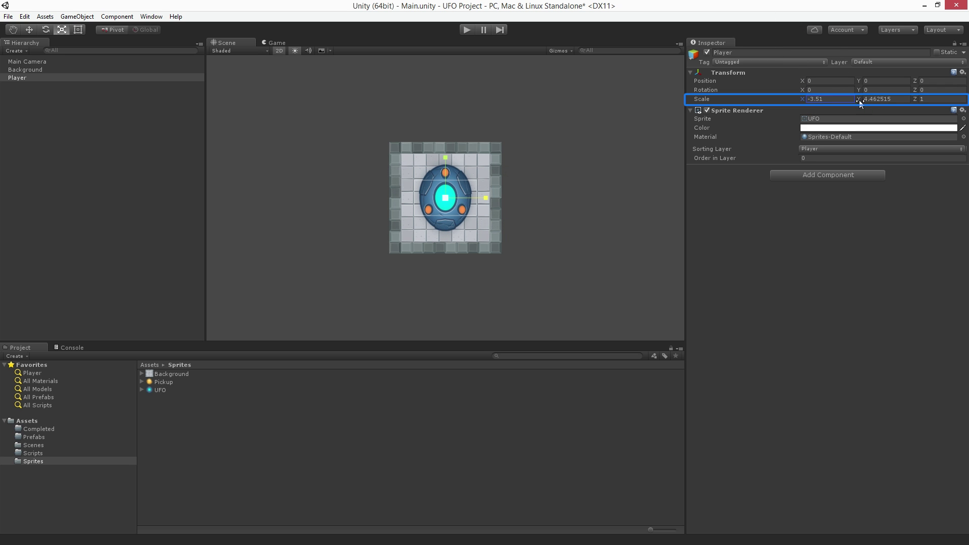
{"action": "left_click_drag", "start_coordinate": [860, 103], "coordinate": [861, 109]}
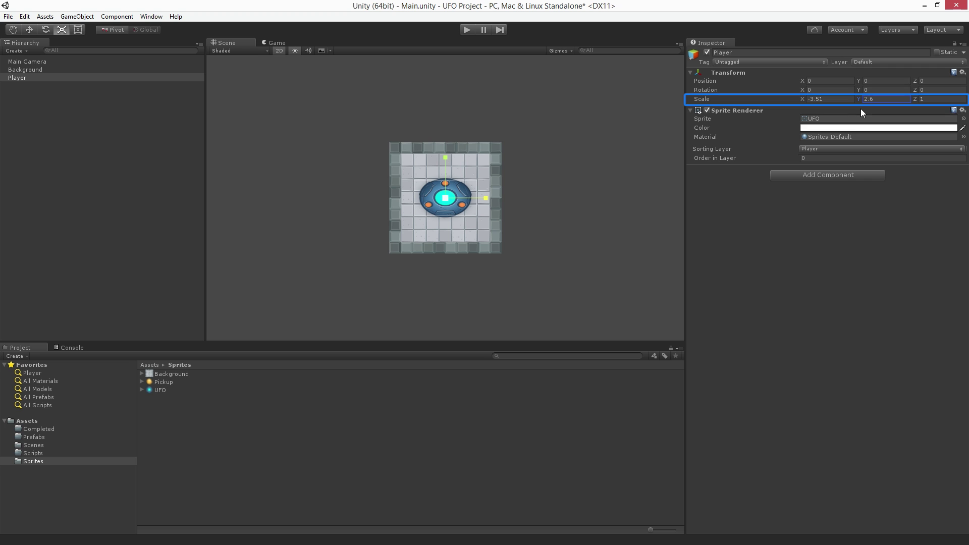
{"action": "left_click", "coordinate": [837, 99]}
{"action": "type", "text": "."}
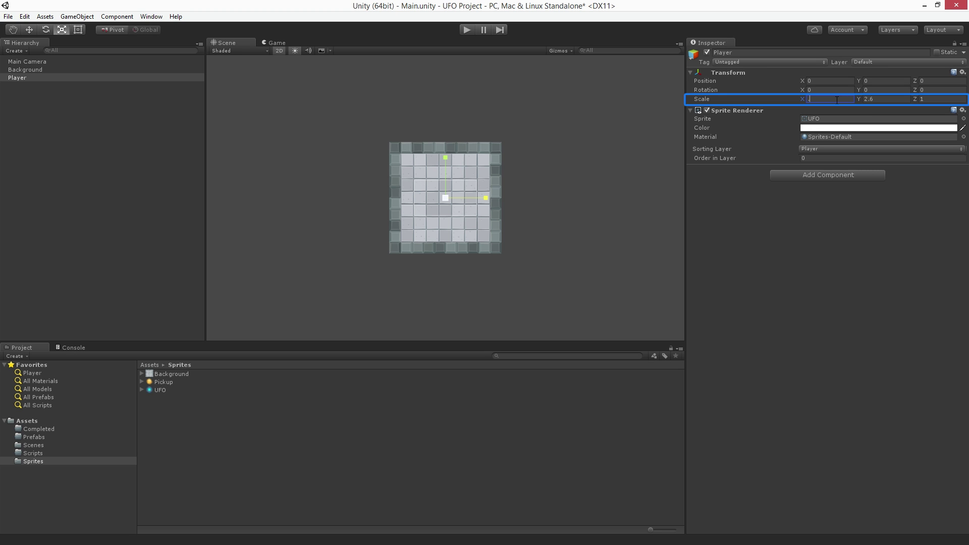
{"action": "type", "text": "75"}
{"action": "key", "text": "Tab"}
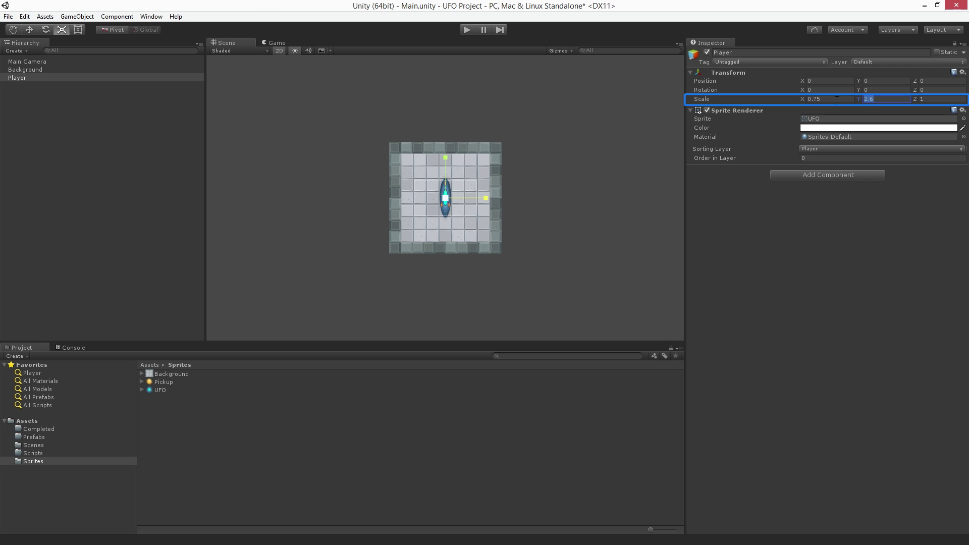
{"action": "type", "text": ".75"}
{"action": "key", "text": "Return"}
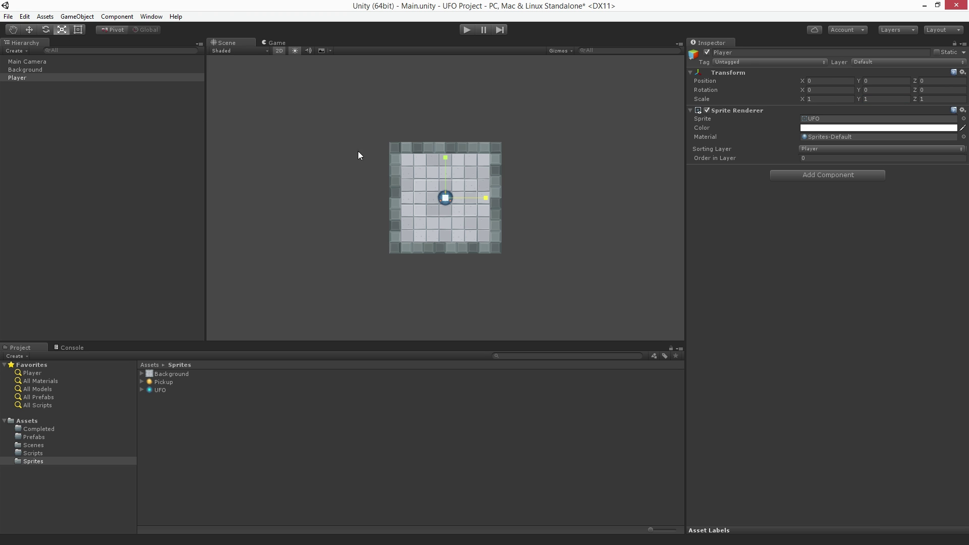
{"action": "left_click_drag", "start_coordinate": [447, 158], "coordinate": [474, 288]}
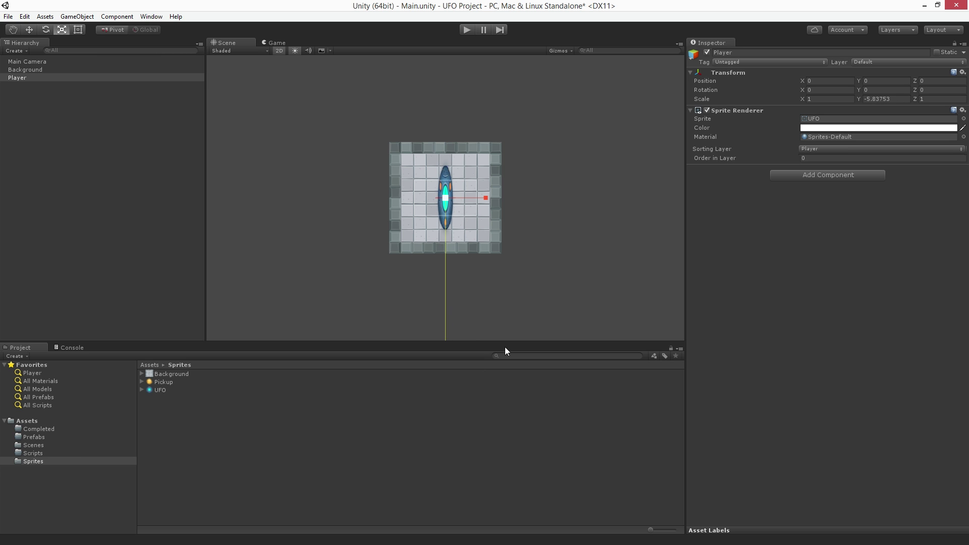
{"action": "left_click_drag", "start_coordinate": [473, 288], "coordinate": [490, 25]}
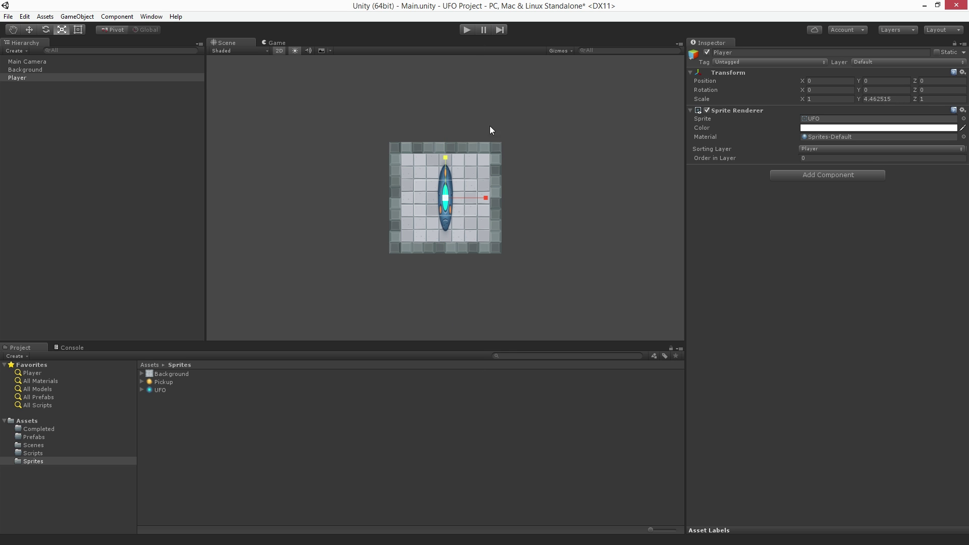
{"action": "left_click_drag", "start_coordinate": [485, 195], "coordinate": [406, 255]}
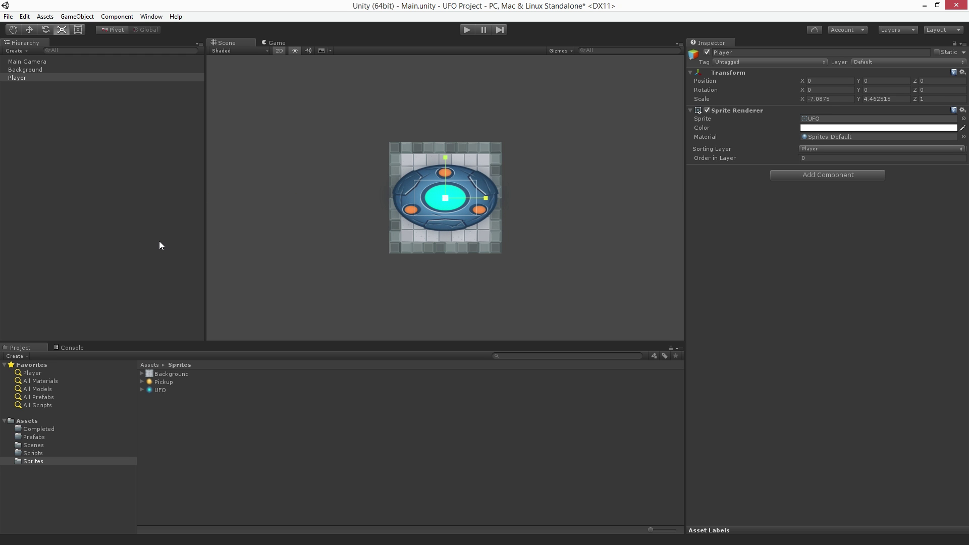
{"action": "left_click_drag", "start_coordinate": [406, 258], "coordinate": [286, 230]}
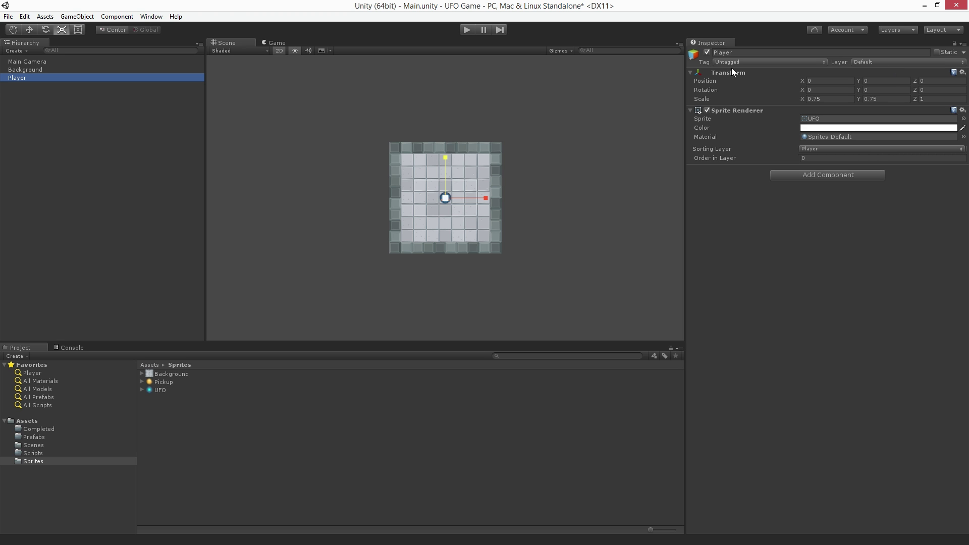
- Switch to the Game view to see the UFO centred on the tiled board
{"action": "left_click", "coordinate": [282, 44]}
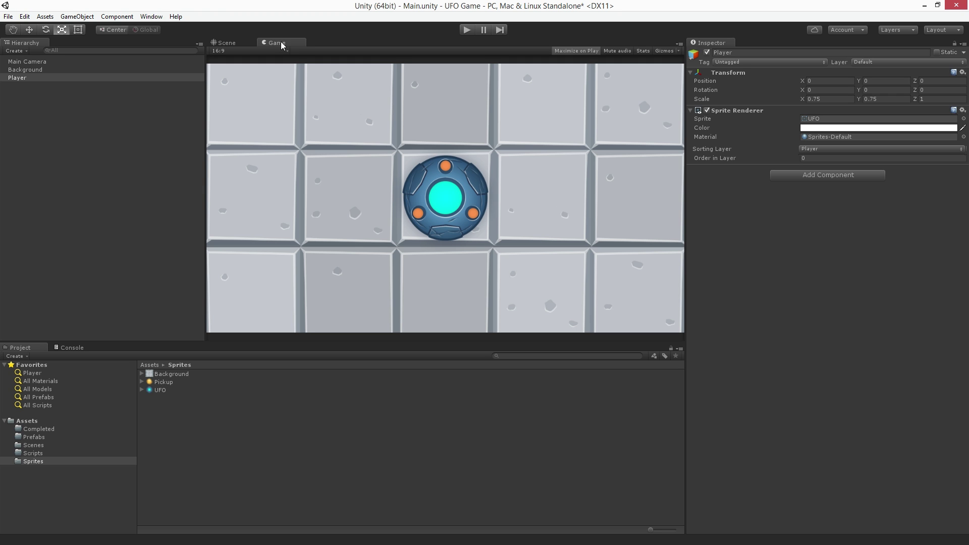
- Select Main Camera to show its orthographic projection and size in the Inspector
{"action": "left_click", "coordinate": [48, 61]}
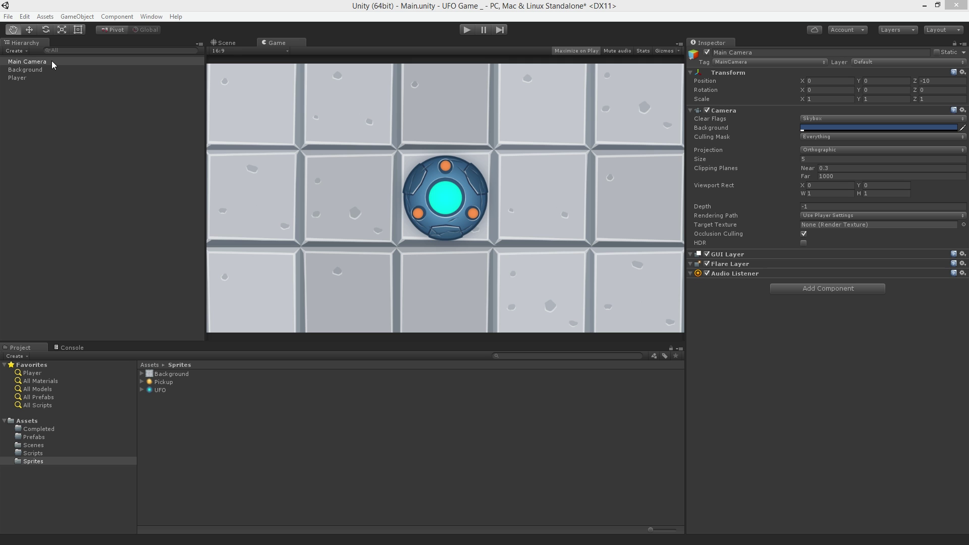
- Leave 2D mode and orbit the Scene to see the camera's box-shaped view volume
{"action": "left_click", "coordinate": [237, 43]}
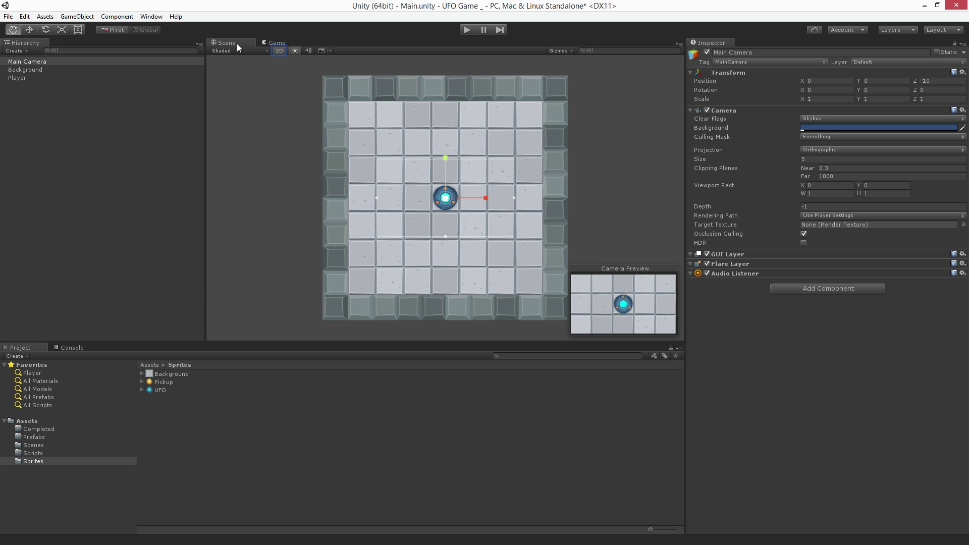
{"action": "left_click", "coordinate": [277, 53]}
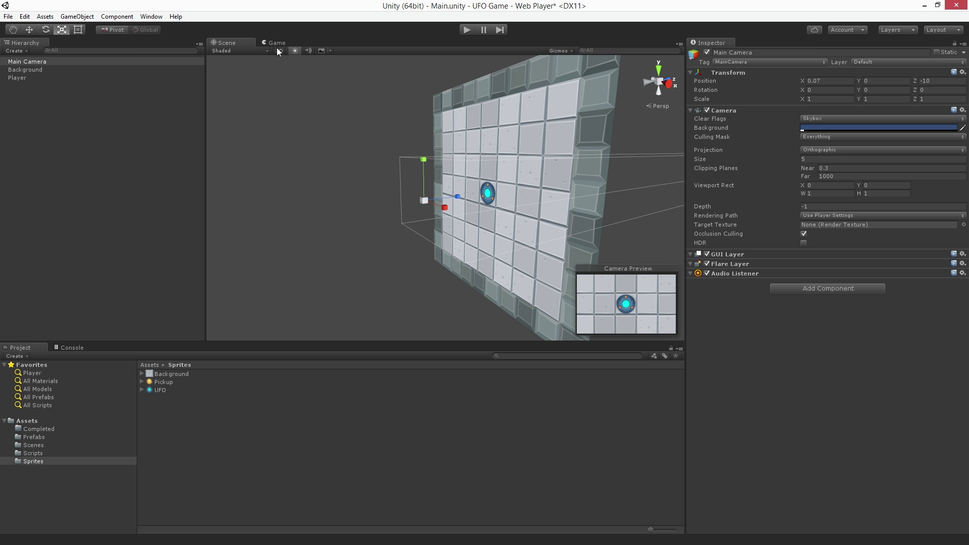
{"action": "left_click_drag", "start_coordinate": [379, 106], "coordinate": [484, 103], "text": "alt"}
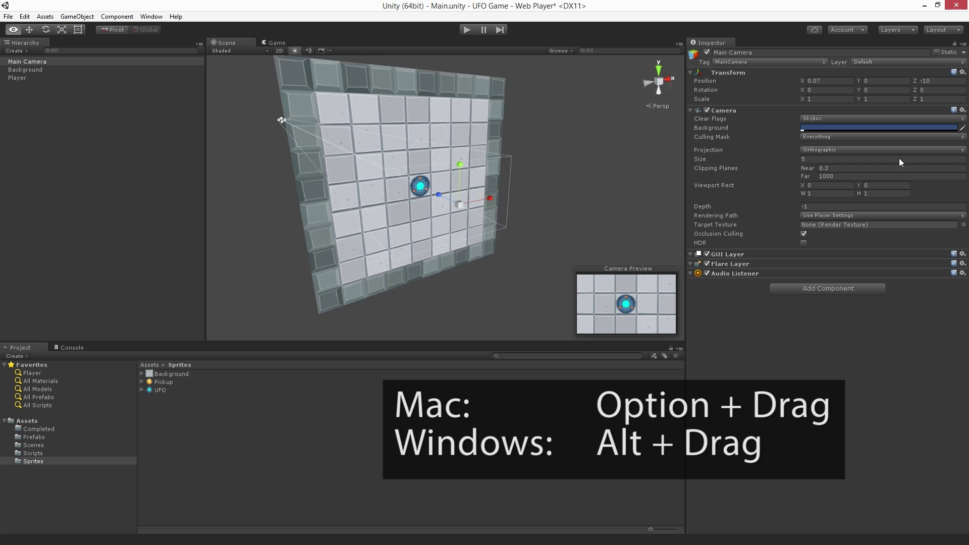
{"action": "mouse_move", "coordinate": [484, 103]}
{"action": "left_mouse_down", "text": "alt"}
{"action": "mouse_move", "coordinate": [26, 156]}
{"action": "mouse_move", "coordinate": [841, 199]}
{"action": "left_mouse_up", "text": "alt"}
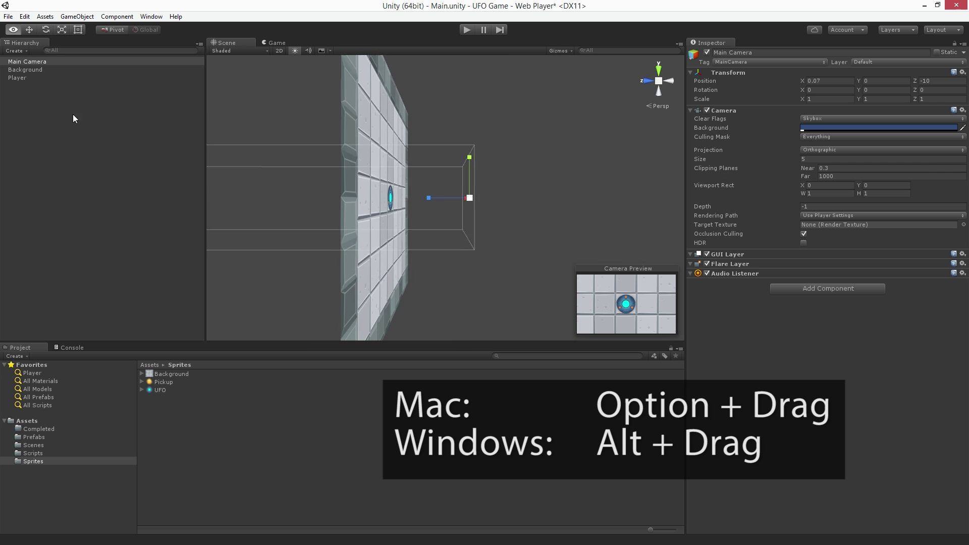
{"action": "left_click_drag", "start_coordinate": [840, 199], "coordinate": [594, 134], "text": "alt"}
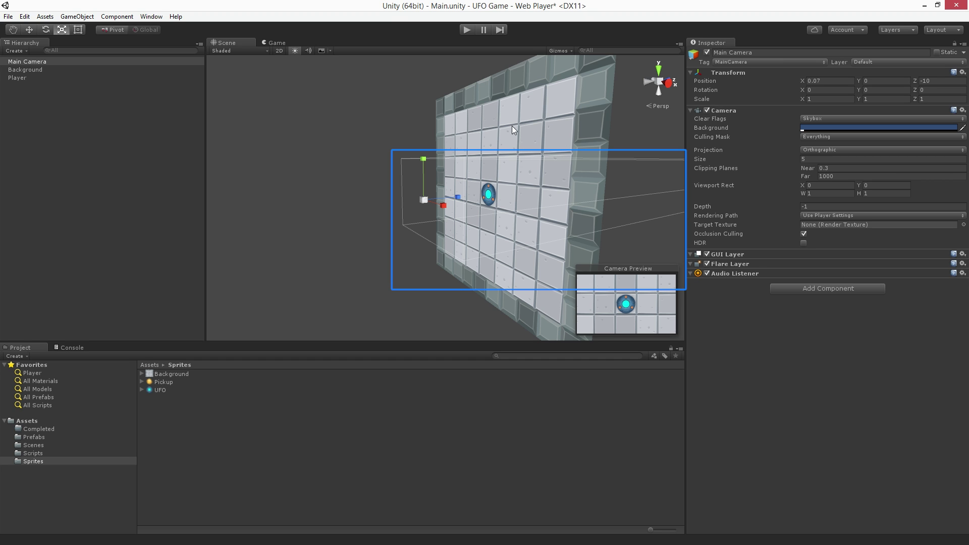
- Change the Main Camera's projection to Perspective, giving a 60 field of view
{"action": "left_click", "coordinate": [177, 61]}
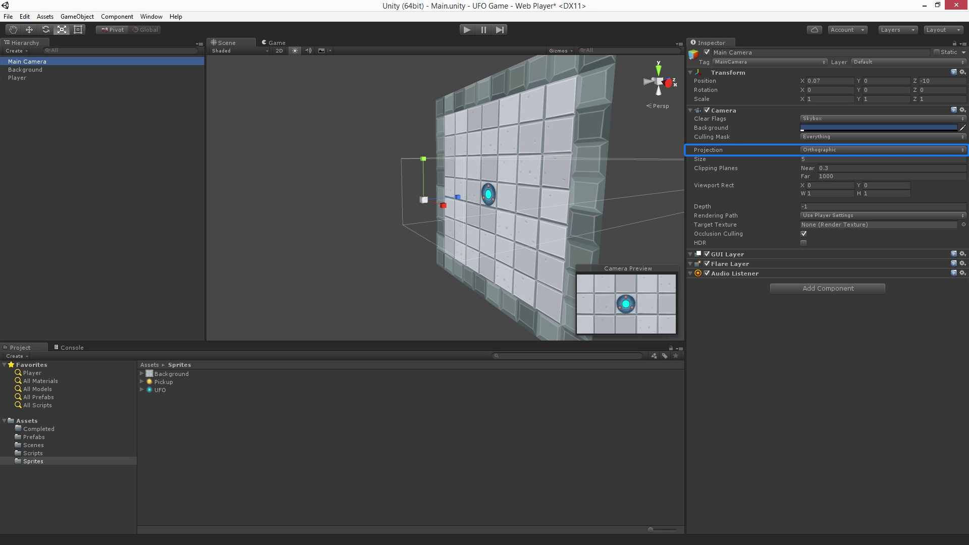
{"action": "left_click", "coordinate": [832, 149]}
{"action": "left_click", "coordinate": [837, 158]}
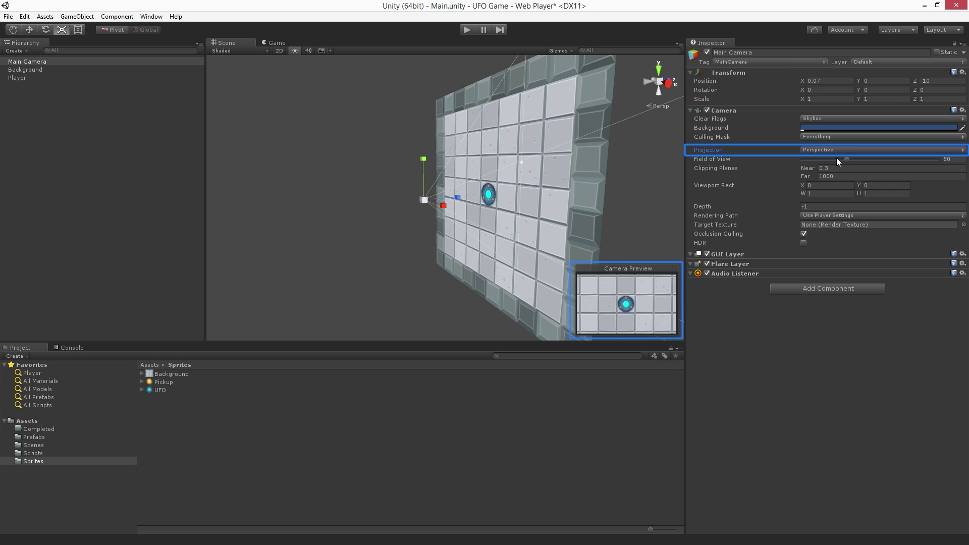
- Slide Player's Z to -4.73, then set the camera back to Orthographic, size 5
{"action": "left_click", "coordinate": [128, 77]}
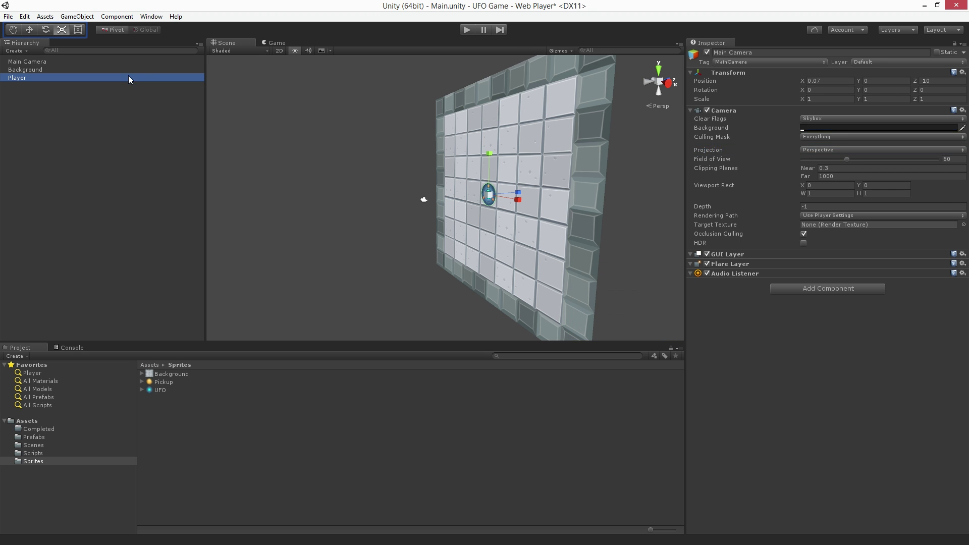
{"action": "left_click_drag", "start_coordinate": [905, 81], "coordinate": [929, 163]}
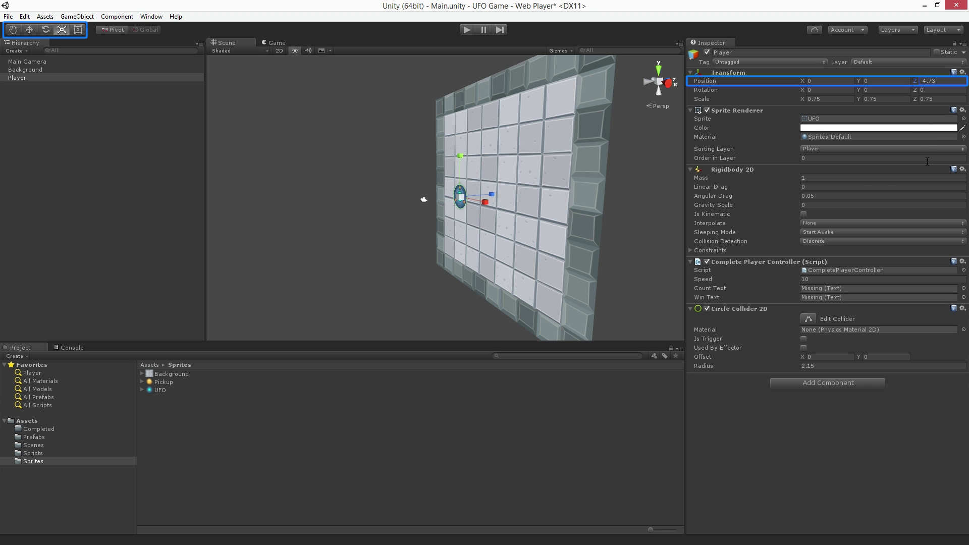
{"action": "left_click", "coordinate": [101, 62]}
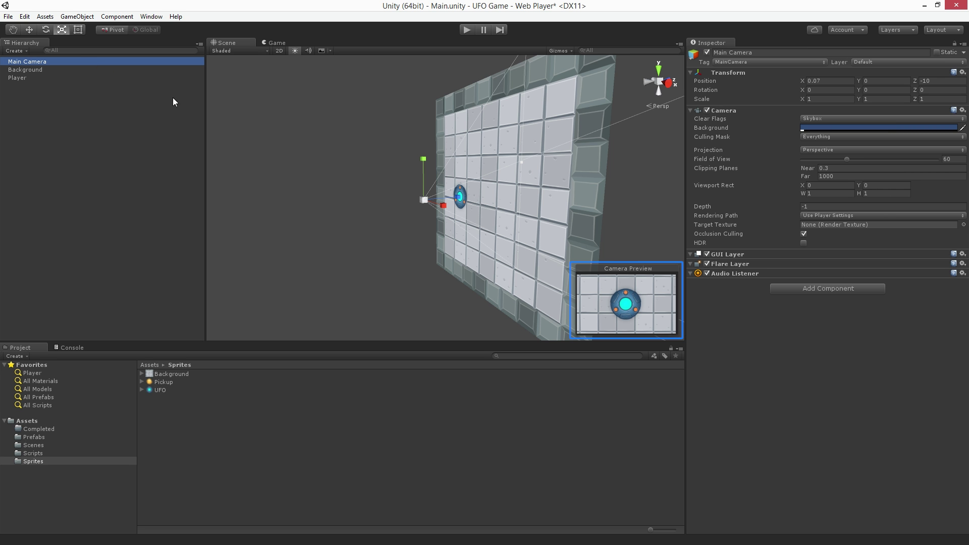
{"action": "left_click_drag", "start_coordinate": [409, 193], "coordinate": [352, 168], "text": "alt"}
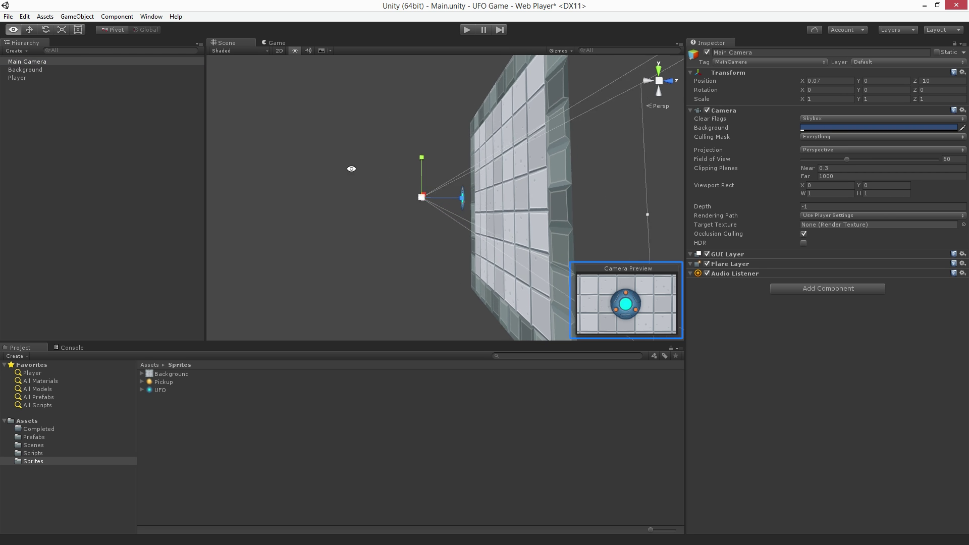
{"action": "left_click_drag", "start_coordinate": [351, 168], "coordinate": [415, 196], "text": "alt"}
{"action": "left_click", "coordinate": [837, 149]}
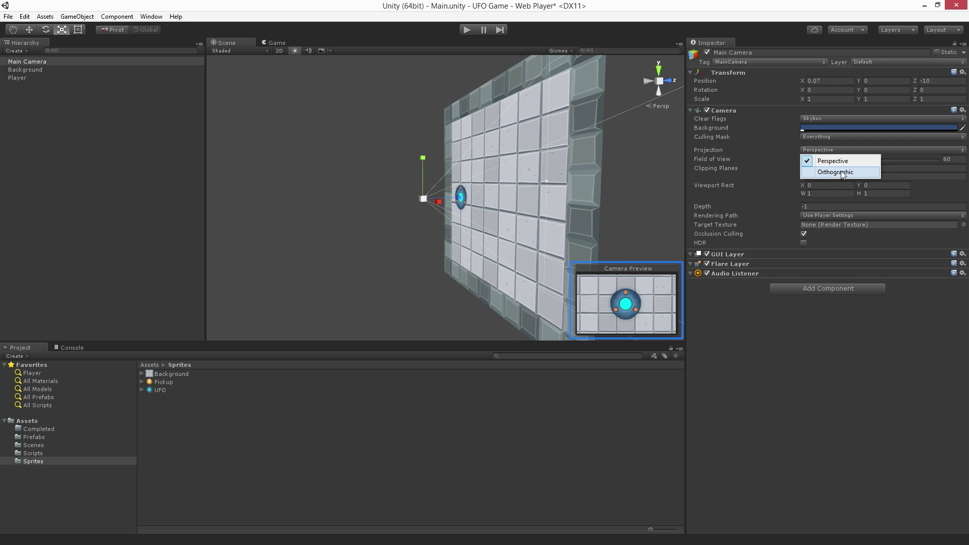
{"action": "left_click", "coordinate": [842, 171]}
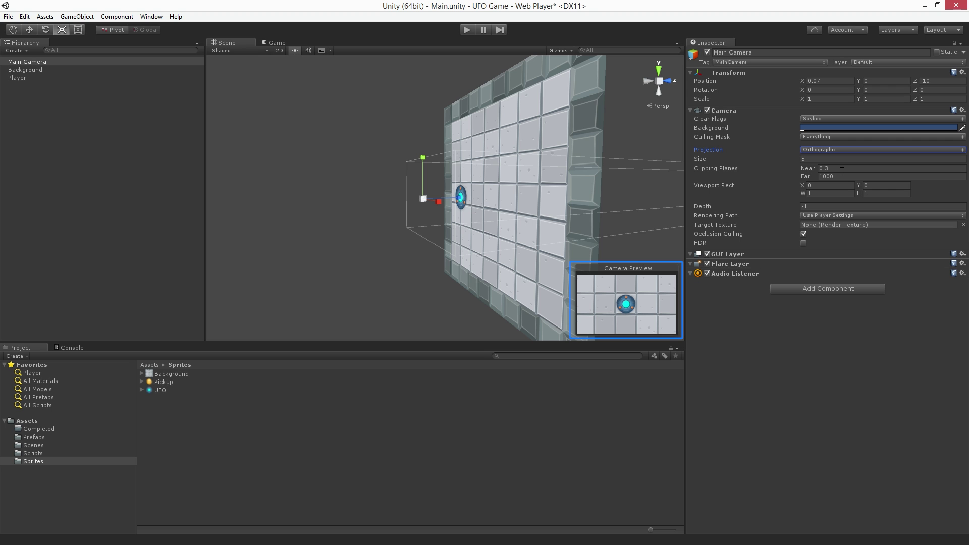
- Enter 0 for Player's Position Z, reselect Main Camera, and re-enable Scene 2D mode
{"action": "left_click", "coordinate": [33, 78]}
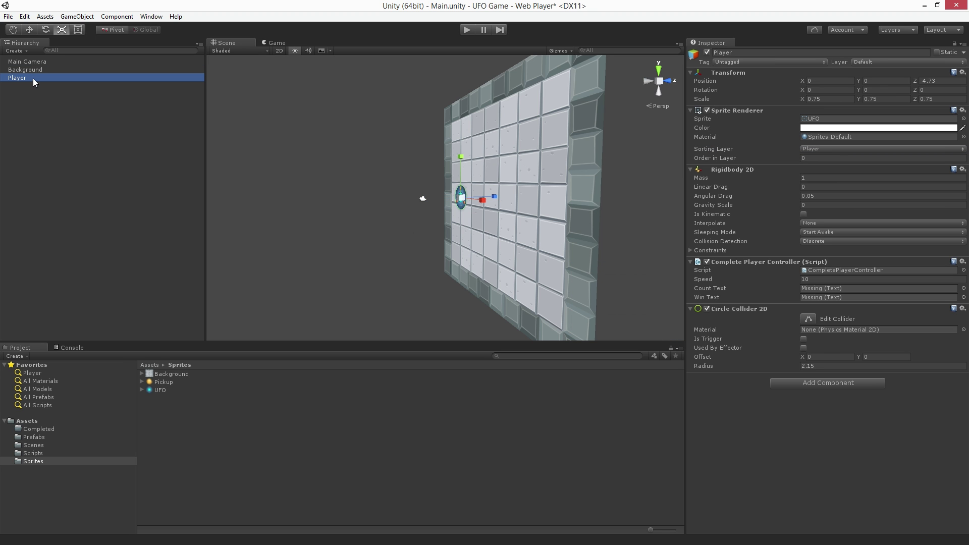
{"action": "left_click", "coordinate": [937, 80]}
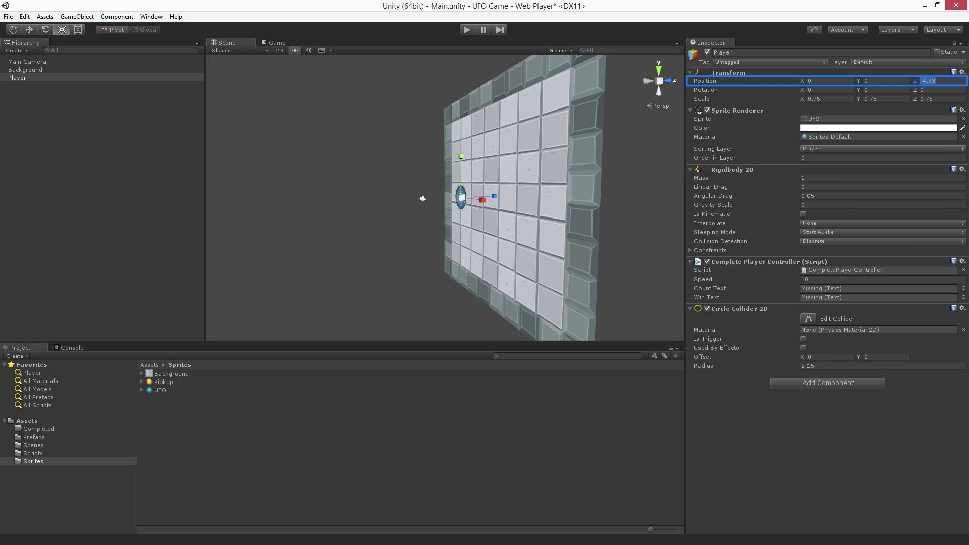
{"action": "type", "text": "0"}
{"action": "key", "text": "Return"}
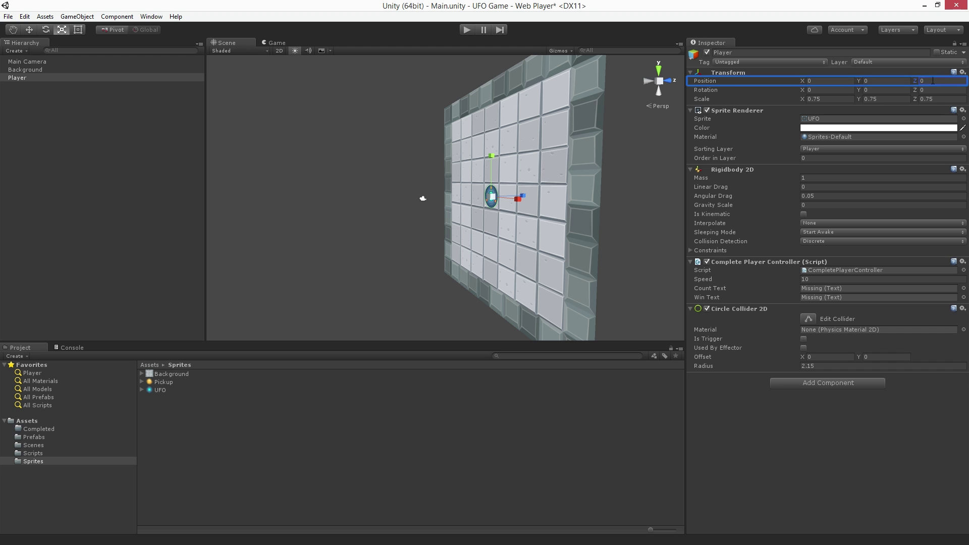
{"action": "left_click", "coordinate": [146, 63]}
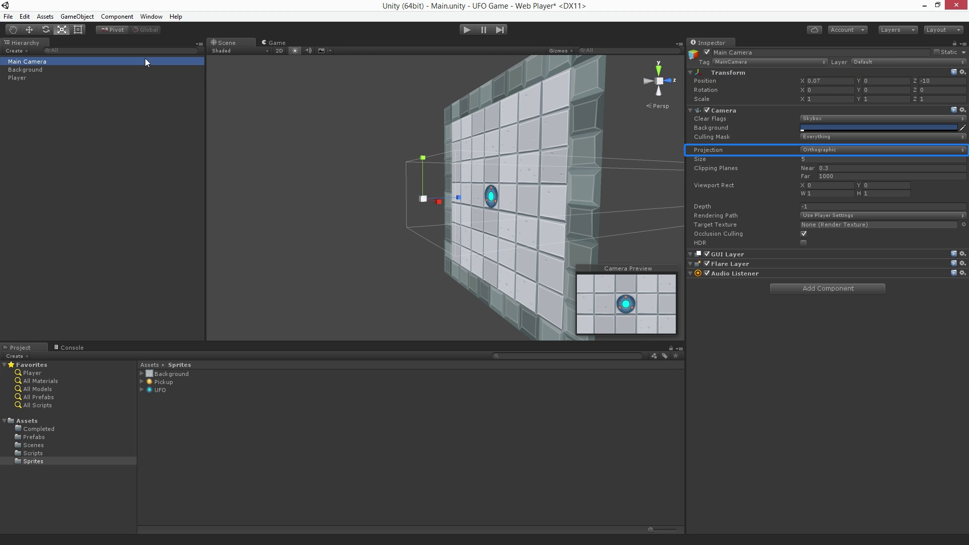
{"action": "left_click", "coordinate": [278, 50]}
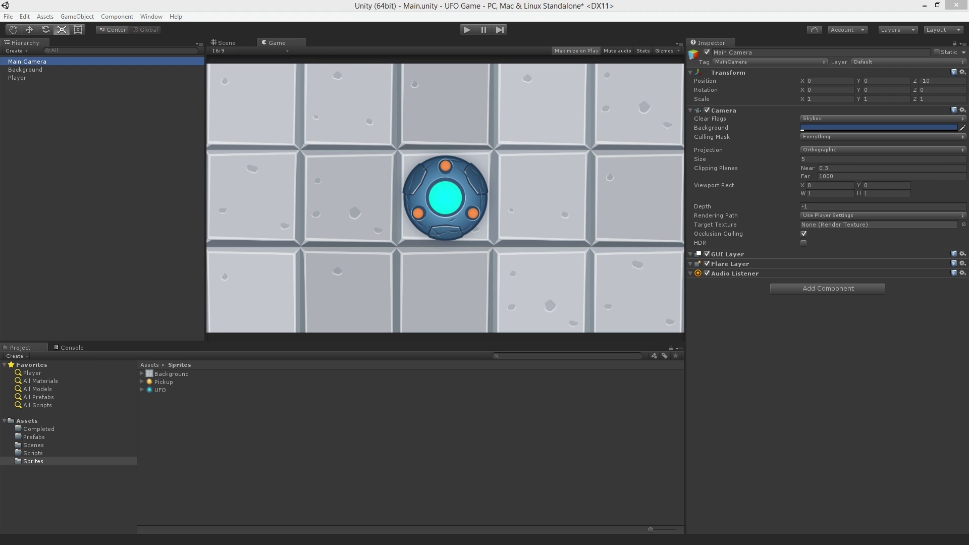
- Drag the Main Camera's orthographic Size to 16.5 so the whole board is framed
{"action": "left_click", "coordinate": [830, 159]}
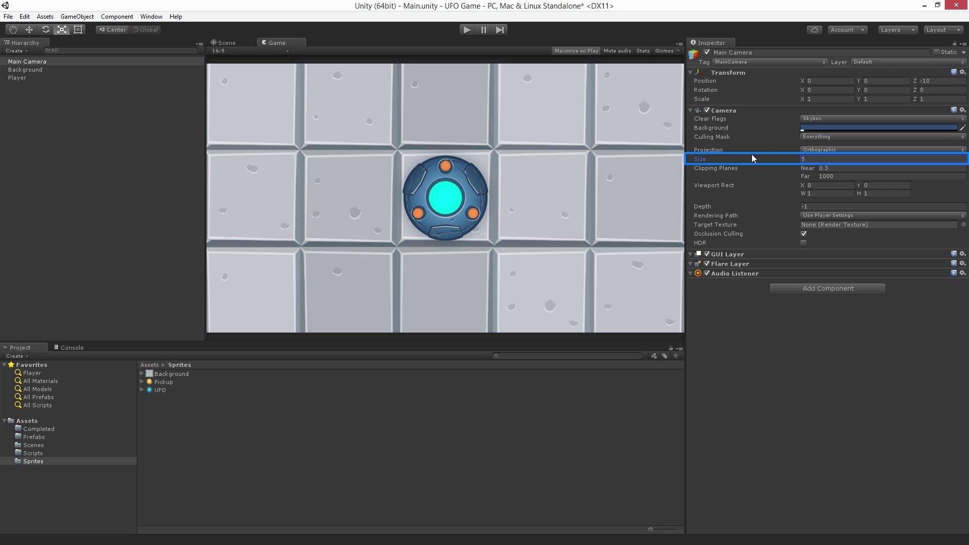
{"action": "left_click_drag", "start_coordinate": [797, 158], "coordinate": [793, 105]}
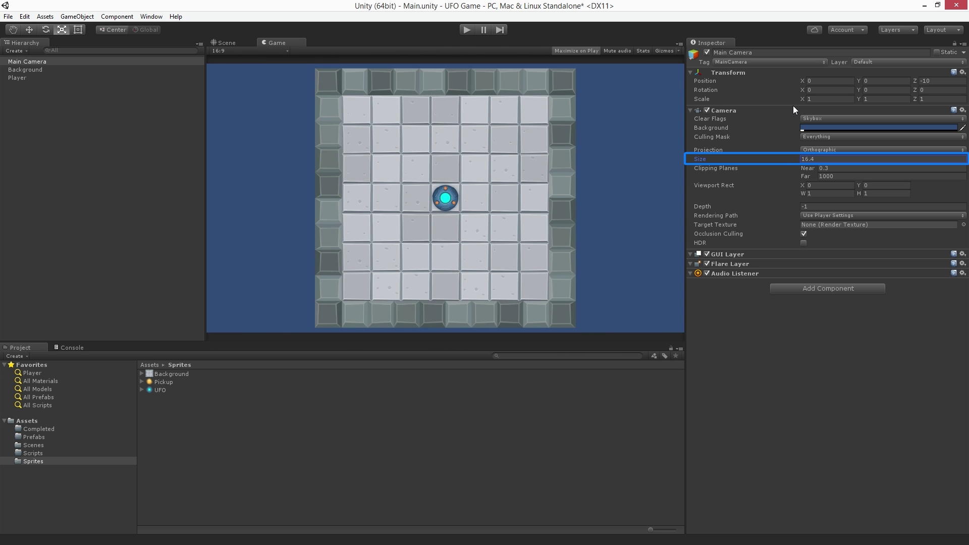
{"action": "left_click_drag", "start_coordinate": [793, 110], "coordinate": [822, 157]}
{"action": "type", "text": "16.5"}
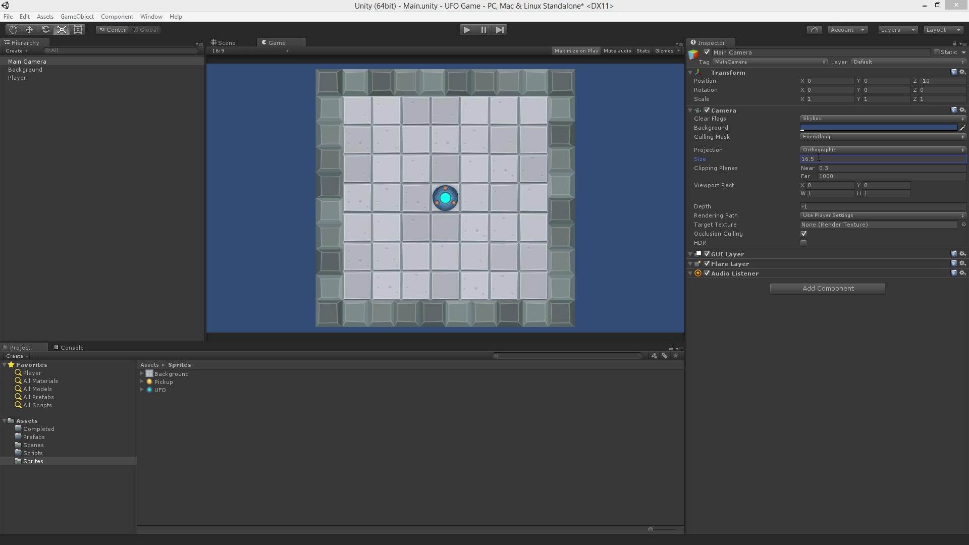
- Set the Main Camera background colour to dark grey, RGB 32, 32, 32
{"action": "left_click", "coordinate": [853, 126]}
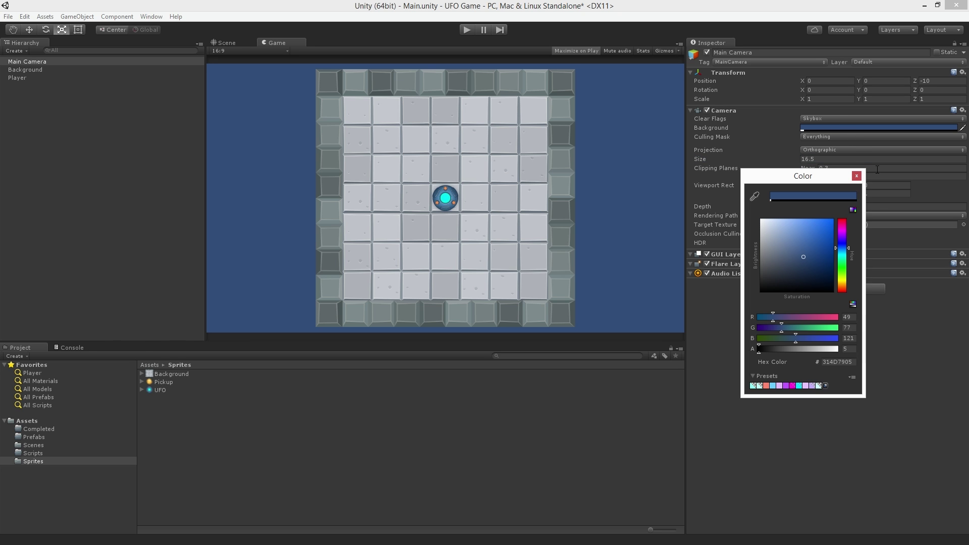
{"action": "mouse_move", "coordinate": [808, 263]}
{"action": "left_mouse_down"}
{"action": "mouse_move", "coordinate": [806, 232]}
{"action": "mouse_move", "coordinate": [829, 226]}
{"action": "mouse_move", "coordinate": [809, 215]}
{"action": "mouse_move", "coordinate": [795, 222]}
{"action": "mouse_move", "coordinate": [813, 245]}
{"action": "mouse_move", "coordinate": [796, 271]}
{"action": "mouse_move", "coordinate": [765, 256]}
{"action": "mouse_move", "coordinate": [815, 235]}
{"action": "mouse_move", "coordinate": [828, 245]}
{"action": "mouse_move", "coordinate": [815, 255]}
{"action": "left_mouse_up"}
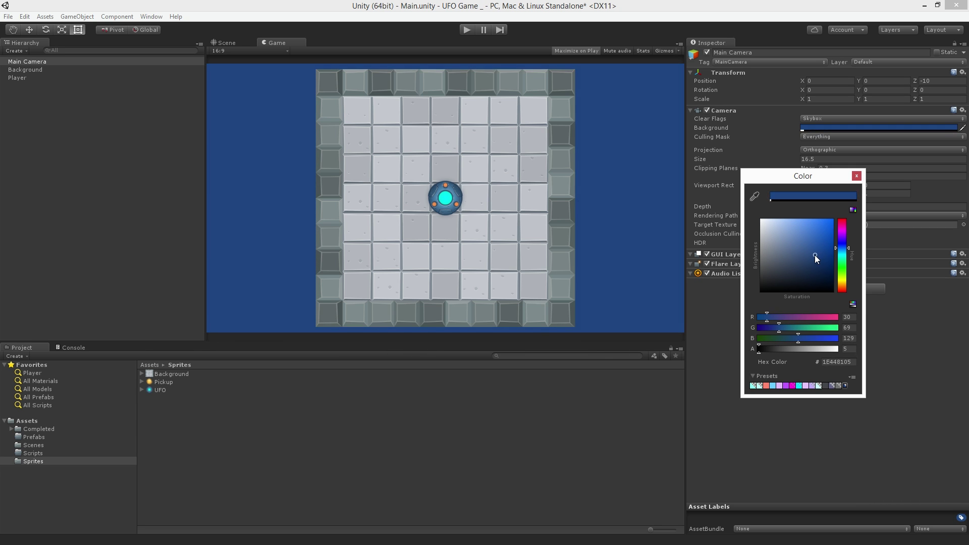
{"action": "left_click", "coordinate": [854, 316]}
{"action": "type", "text": "32"}
{"action": "key", "text": "Tab"}
{"action": "type", "text": "32"}
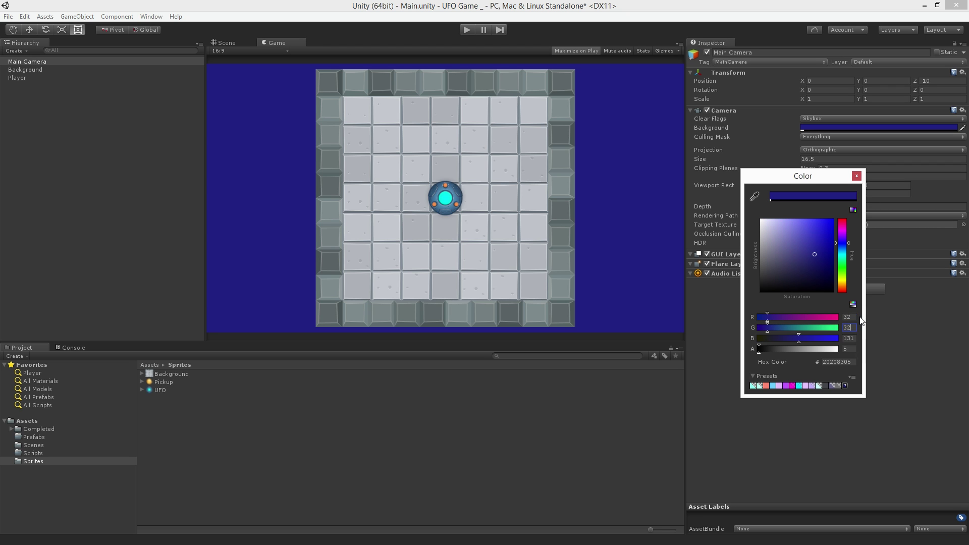
{"action": "key", "text": "Tab"}
{"action": "type", "text": "32"}
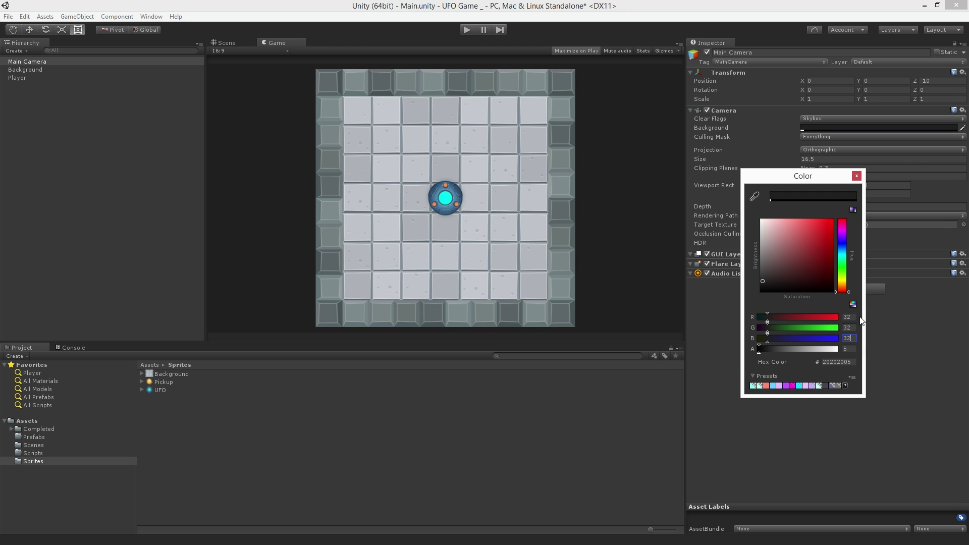